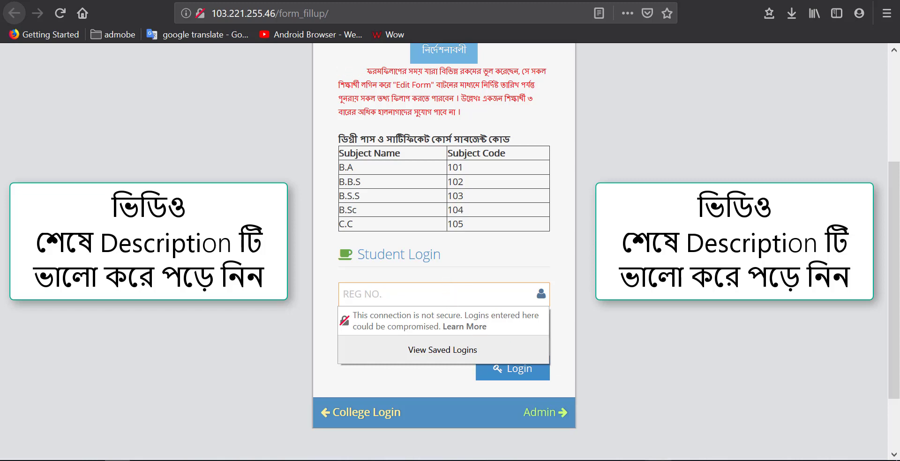
Look up the registration number on the admit card photo and enter it in the Student Login REG NO. field
{"action": "key", "text": "alt+Tab"}
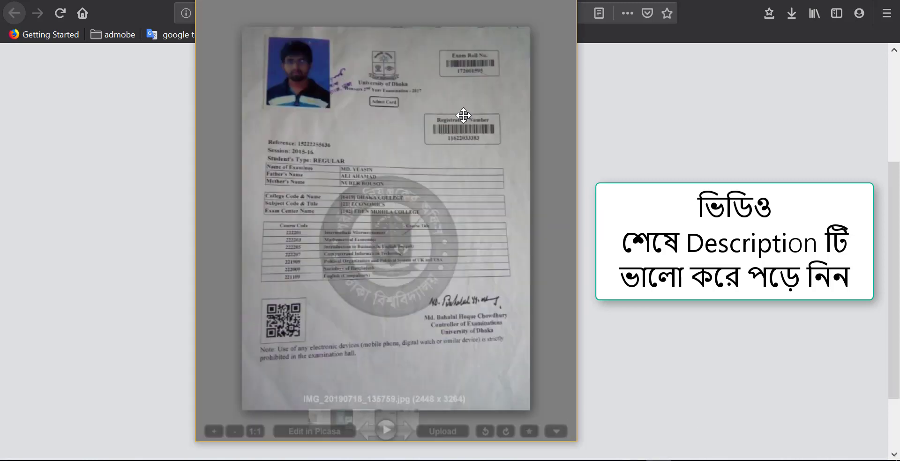
{"action": "scroll", "coordinate": [463, 115], "scroll_direction": "up", "scroll_amount": 2}
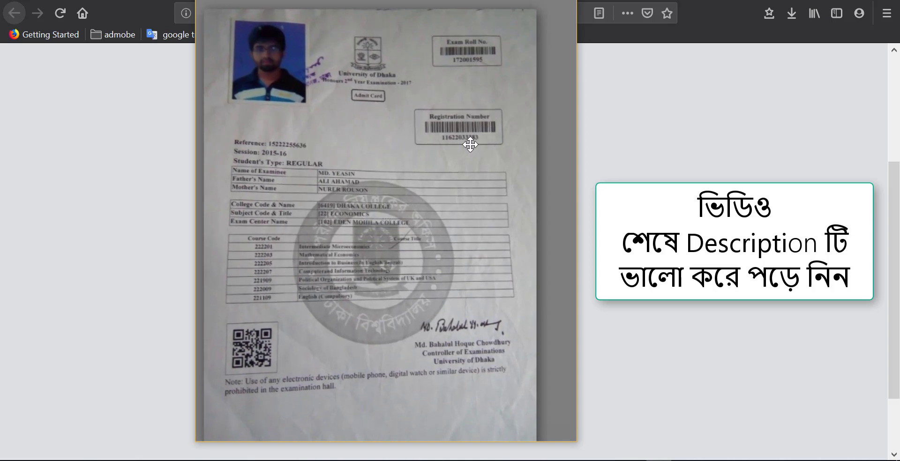
{"action": "scroll", "coordinate": [462, 128], "scroll_direction": "up", "scroll_amount": 5}
{"action": "scroll", "coordinate": [462, 127], "scroll_direction": "up", "scroll_amount": 3}
{"action": "key", "text": "alt+Tab"}
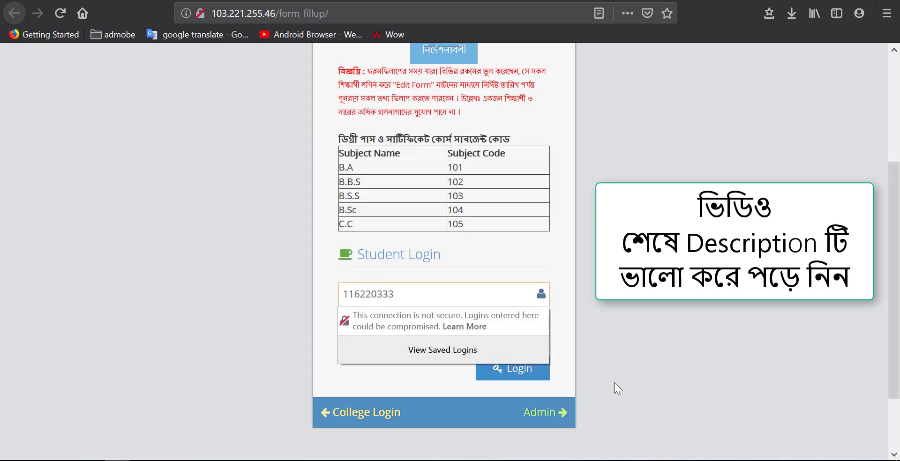
{"action": "key", "text": "alt+Tab"}
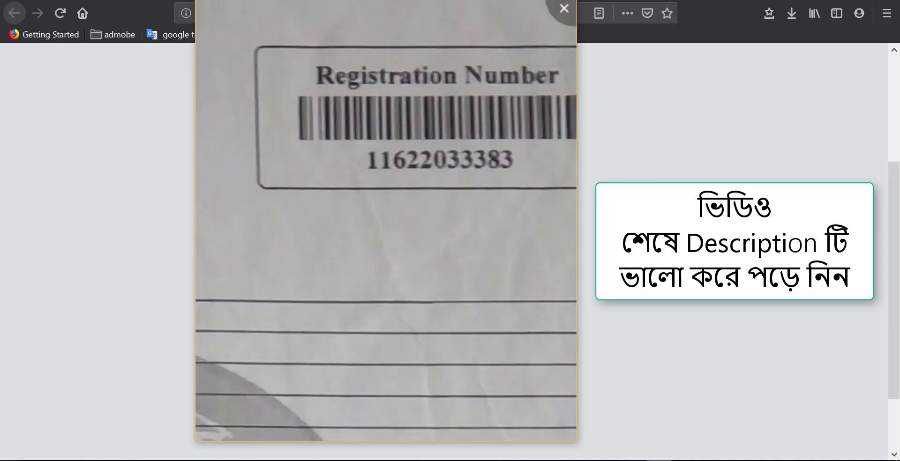
{"action": "key", "text": "alt+Tab"}
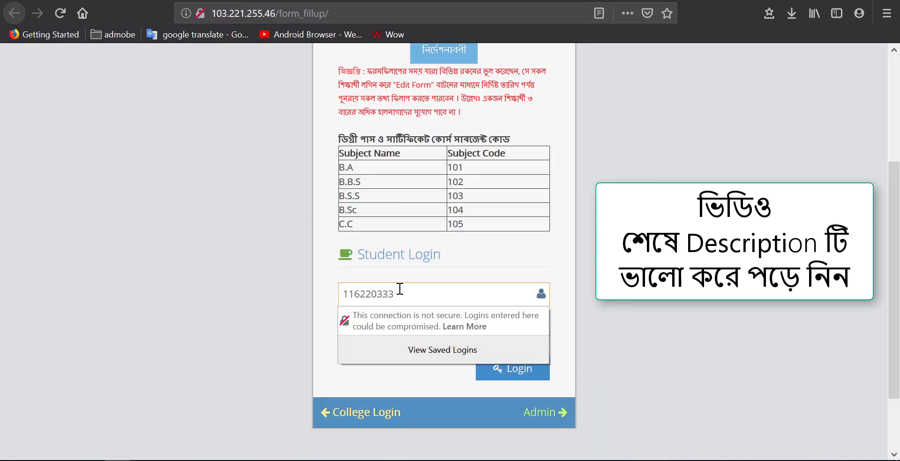
{"action": "type", "text": "83"}
Enter the subject code in the Student Login form and check it against the Subject Code & Title row on the admit card photo
{"action": "left_click", "coordinate": [404, 331]}
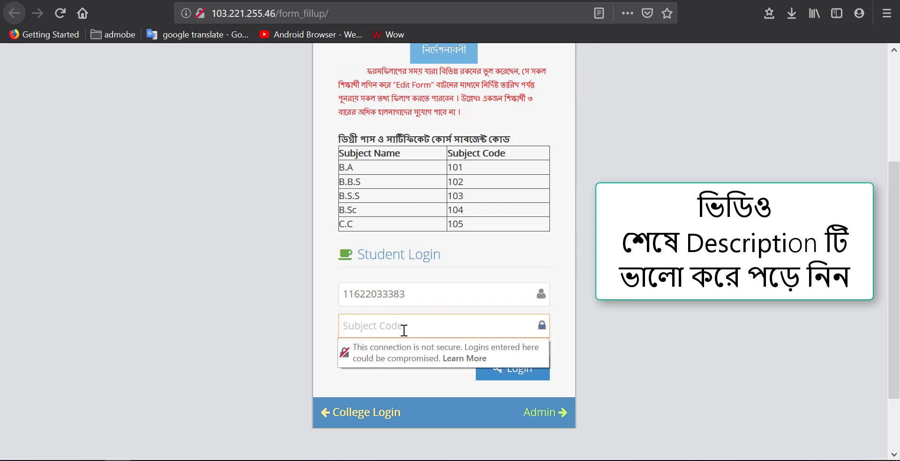
{"action": "type", "text": "10"}
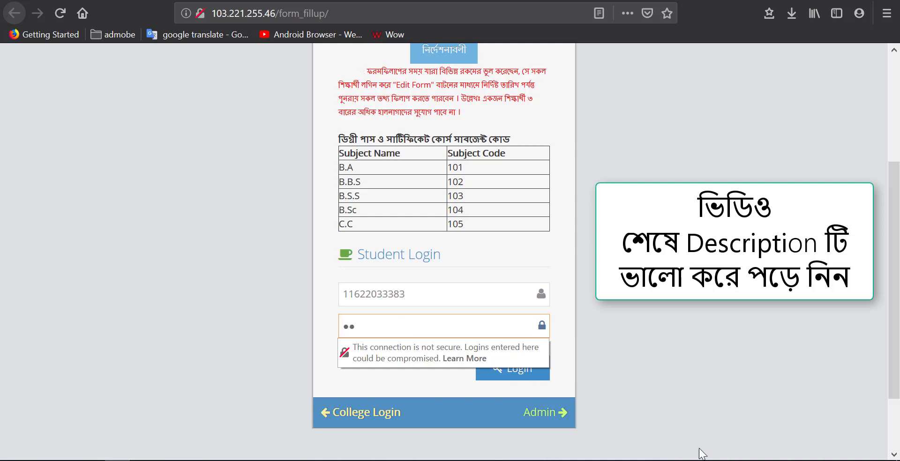
{"action": "left_click", "coordinate": [659, 412]}
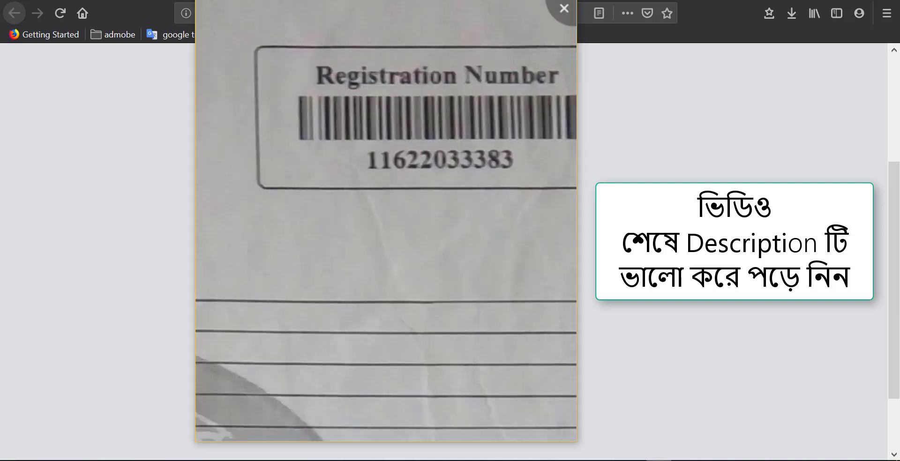
{"action": "scroll", "coordinate": [417, 211], "scroll_direction": "down", "scroll_amount": 3}
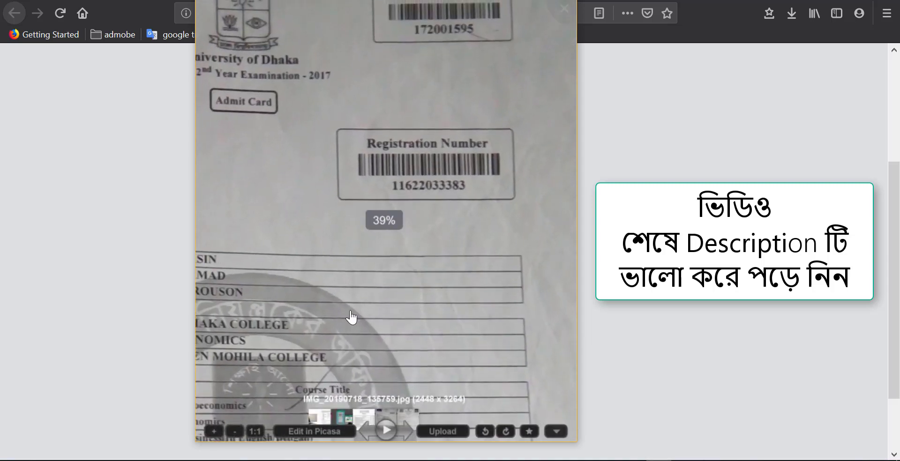
{"action": "scroll", "coordinate": [412, 352], "scroll_direction": "up", "scroll_amount": 4}
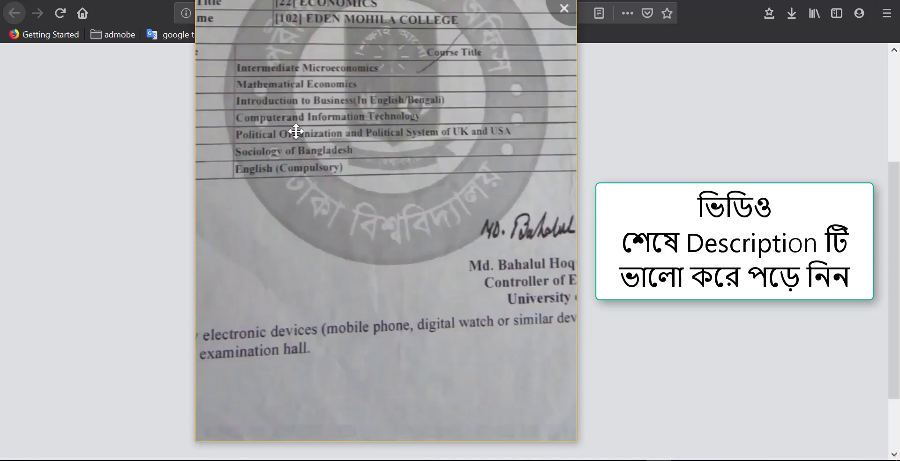
{"action": "left_click_drag", "start_coordinate": [291, 132], "coordinate": [394, 188]}
{"action": "scroll", "coordinate": [394, 188], "scroll_direction": "down", "scroll_amount": 3}
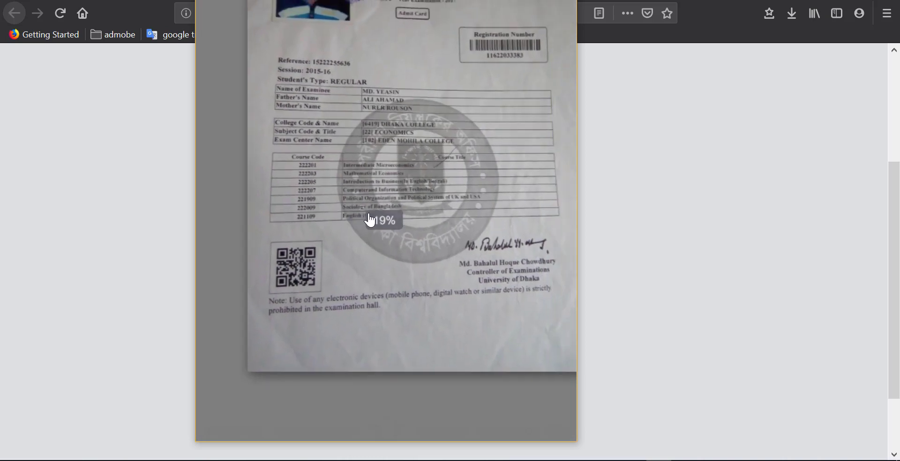
{"action": "scroll", "coordinate": [338, 170], "scroll_direction": "up", "scroll_amount": 3}
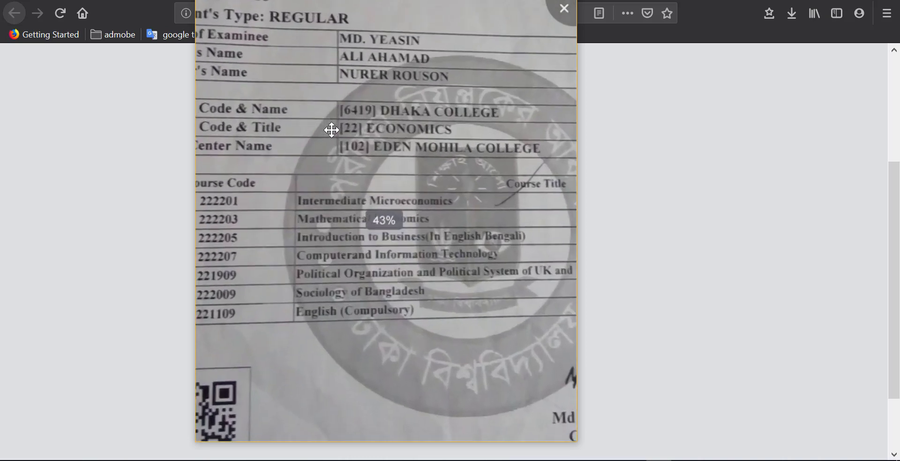
{"action": "scroll", "coordinate": [375, 103], "scroll_direction": "up", "scroll_amount": 4}
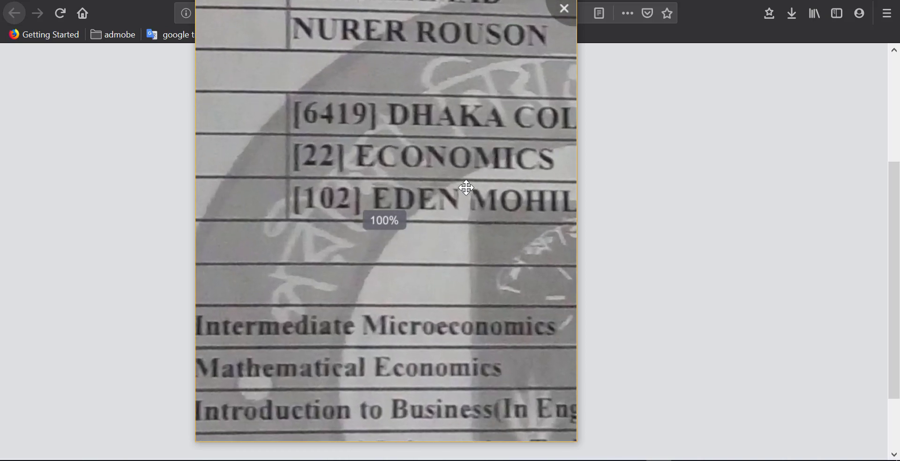
{"action": "scroll", "coordinate": [426, 152], "scroll_direction": "up", "scroll_amount": 2}
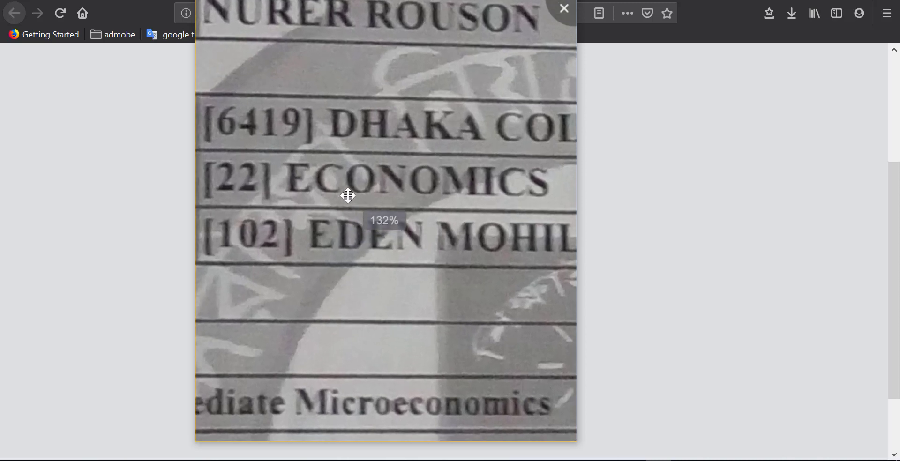
{"action": "scroll", "coordinate": [314, 216], "scroll_direction": "down", "scroll_amount": 2}
{"action": "scroll", "coordinate": [314, 216], "scroll_direction": "down", "scroll_amount": 1}
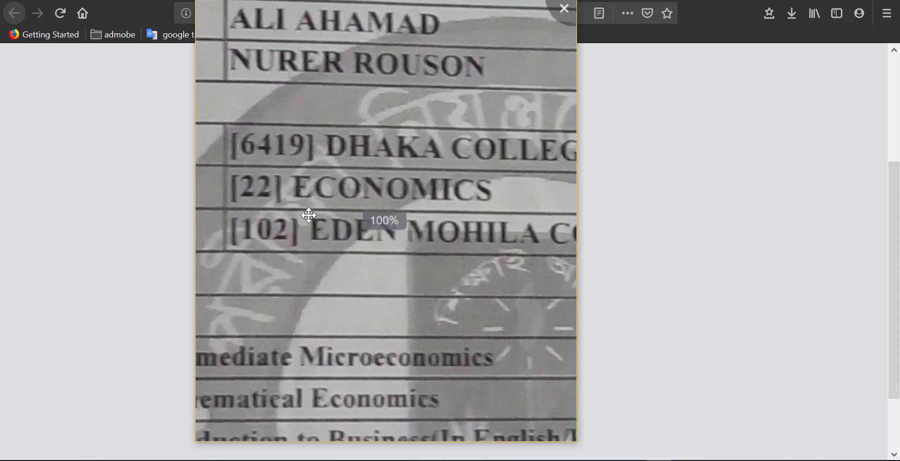
{"action": "scroll", "coordinate": [504, 154], "scroll_direction": "down", "scroll_amount": 4}
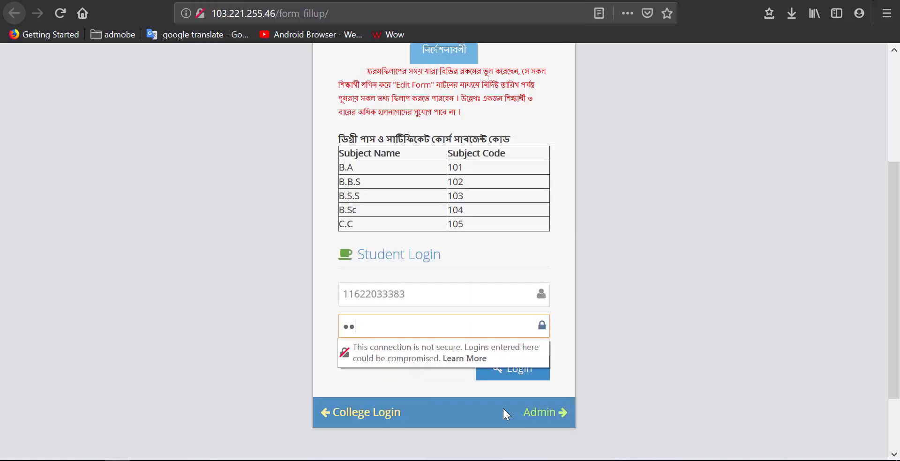
Log in to the student account without saving the login, and open the Honours 3rd Year, Exam - 2018 form fill-up
{"action": "left_click", "coordinate": [492, 380]}
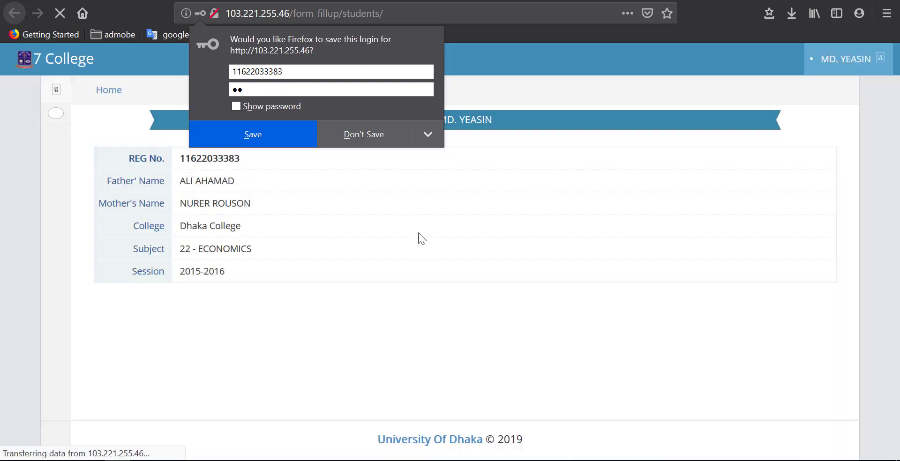
{"action": "left_click", "coordinate": [361, 137]}
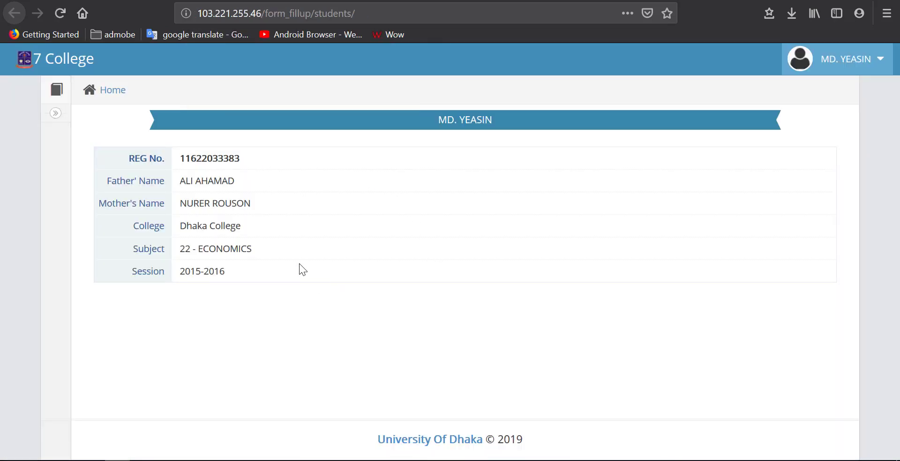
{"action": "mouse_move", "coordinate": [57, 92]}
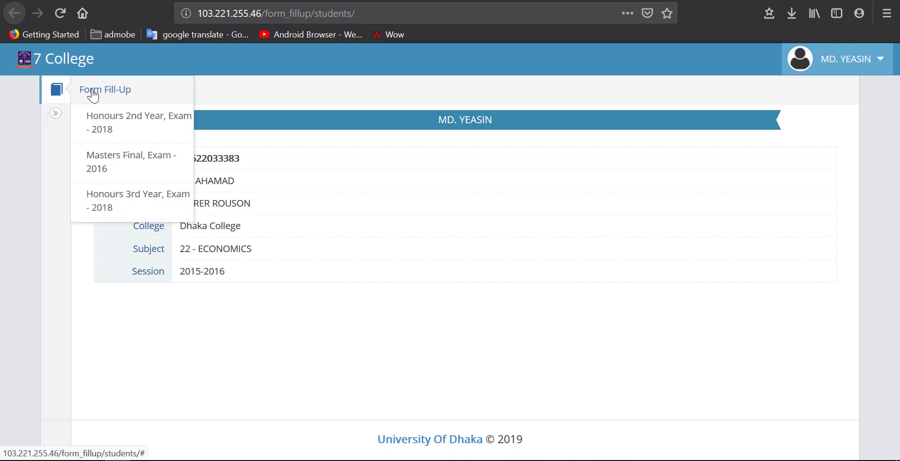
{"action": "left_click", "coordinate": [111, 200]}
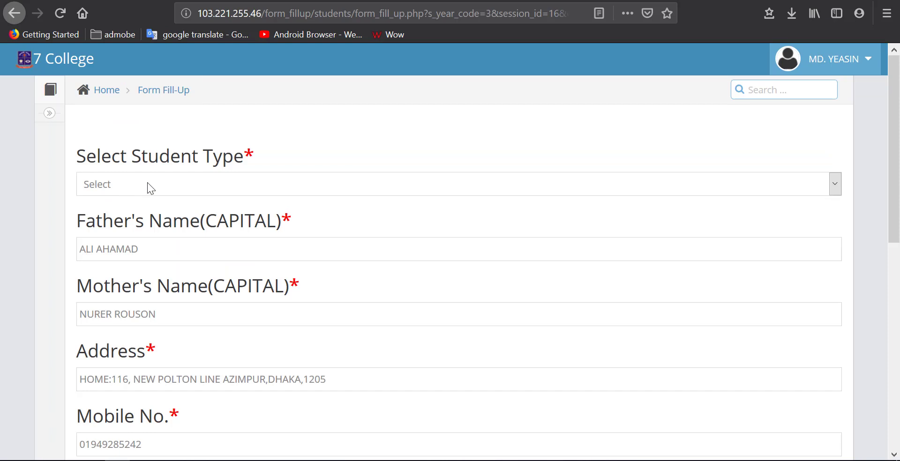
Set the student type to Regular and open the file selection for the 150X150px image upload
{"action": "left_click", "coordinate": [834, 185]}
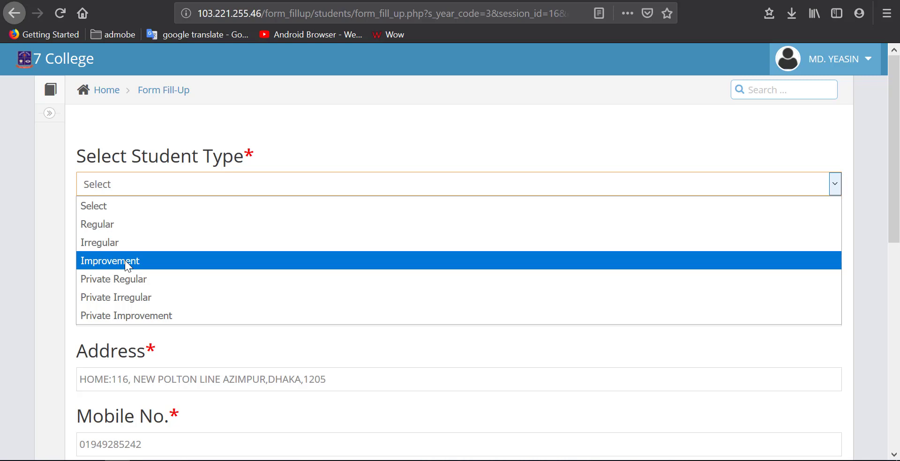
{"action": "left_click", "coordinate": [123, 224]}
{"action": "scroll", "coordinate": [276, 230], "scroll_direction": "down", "scroll_amount": 2}
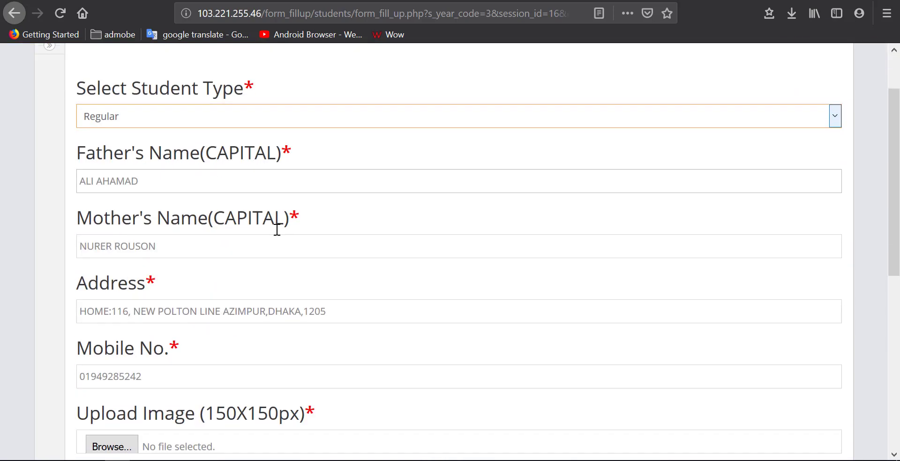
{"action": "scroll", "coordinate": [276, 229], "scroll_direction": "down", "scroll_amount": 4}
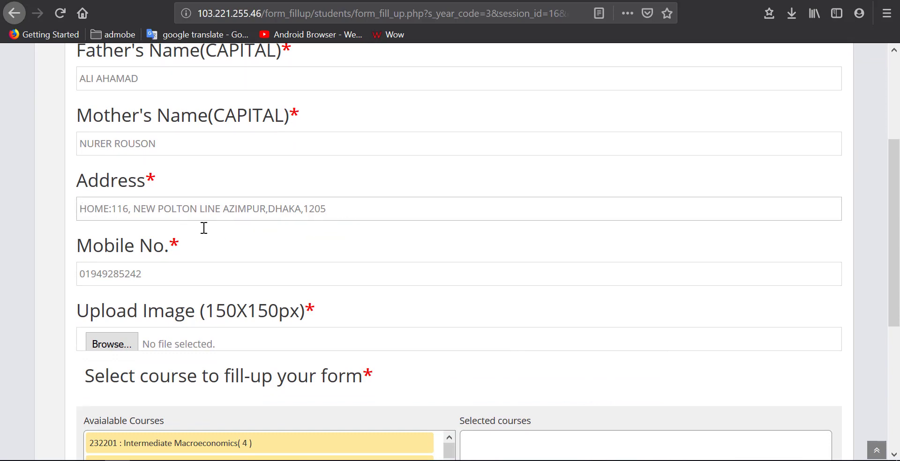
{"action": "scroll", "coordinate": [217, 238], "scroll_direction": "down", "scroll_amount": 3}
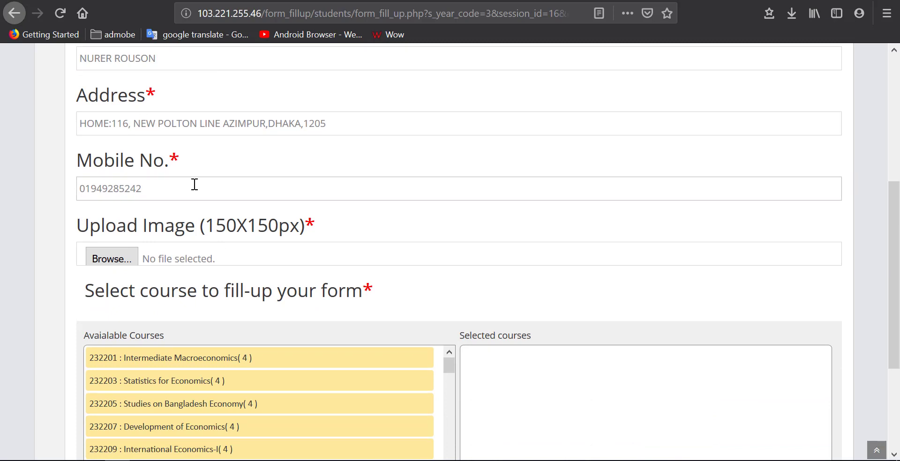
{"action": "scroll", "coordinate": [192, 186], "scroll_direction": "down", "scroll_amount": 3}
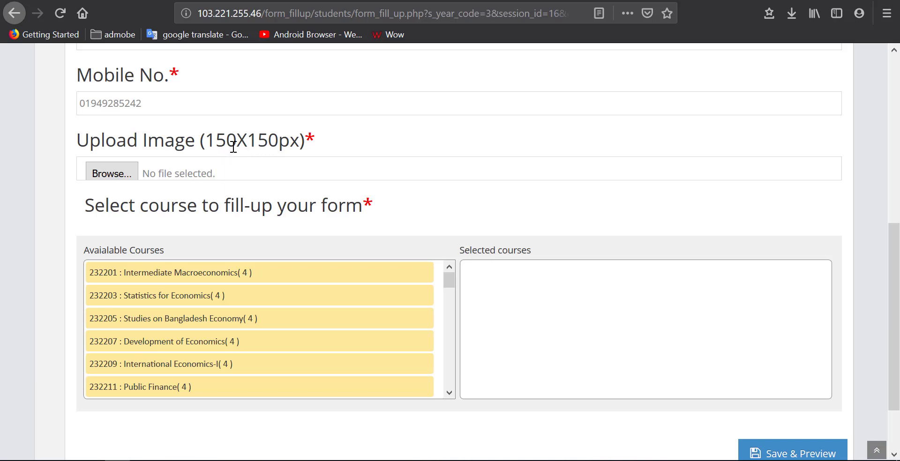
{"action": "left_click", "coordinate": [118, 173]}
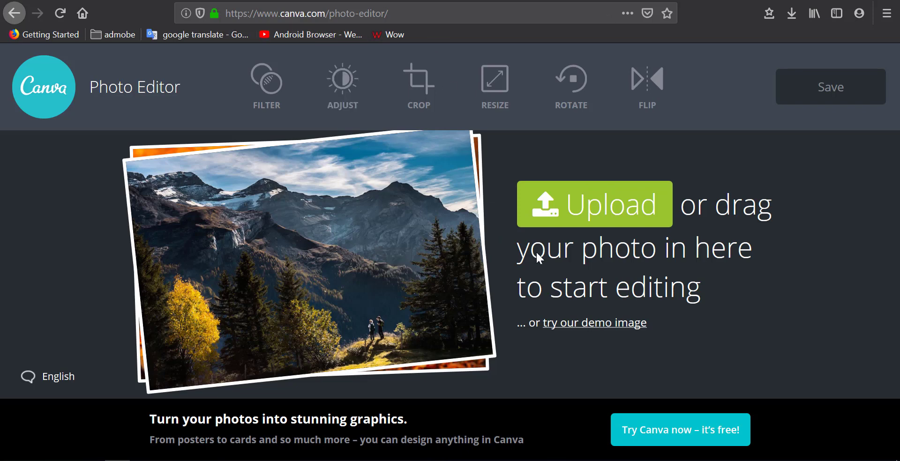
In Canva's Photo Editor, upload the portrait 300p.JPG from the main file folder on the SOFTWARE & PERSONAL drive
{"action": "left_click", "coordinate": [555, 208]}
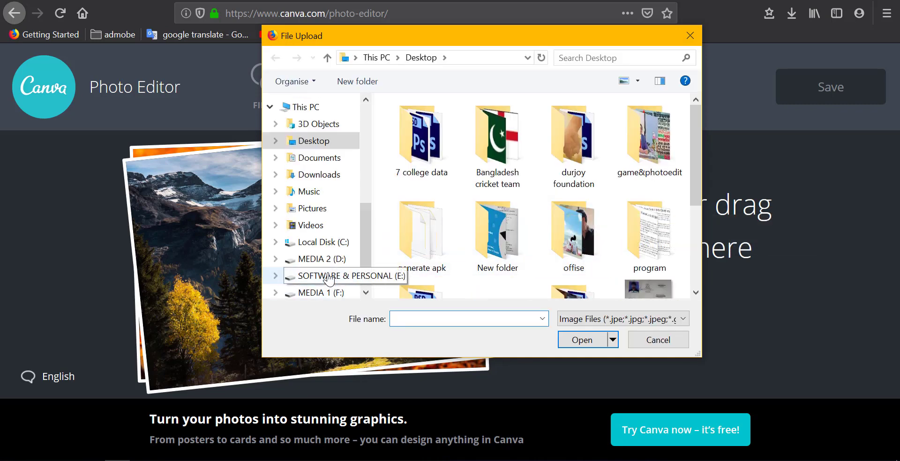
{"action": "left_click", "coordinate": [328, 276]}
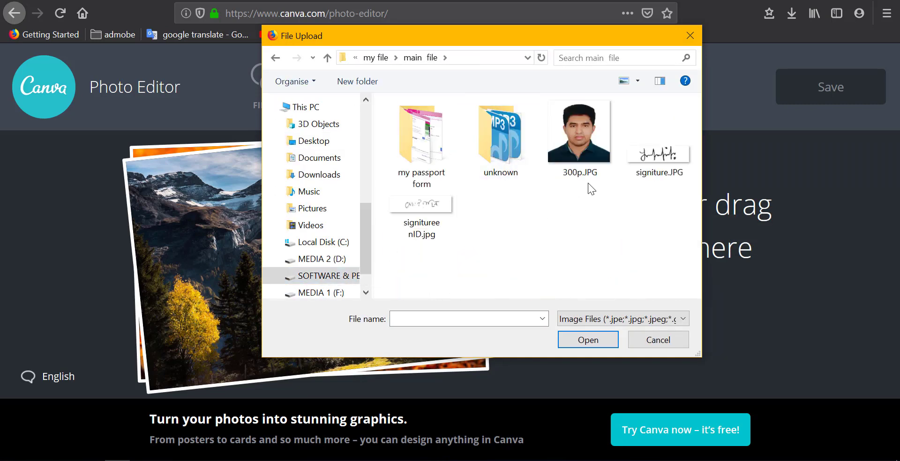
{"action": "left_click", "coordinate": [575, 142]}
{"action": "left_click", "coordinate": [566, 341]}
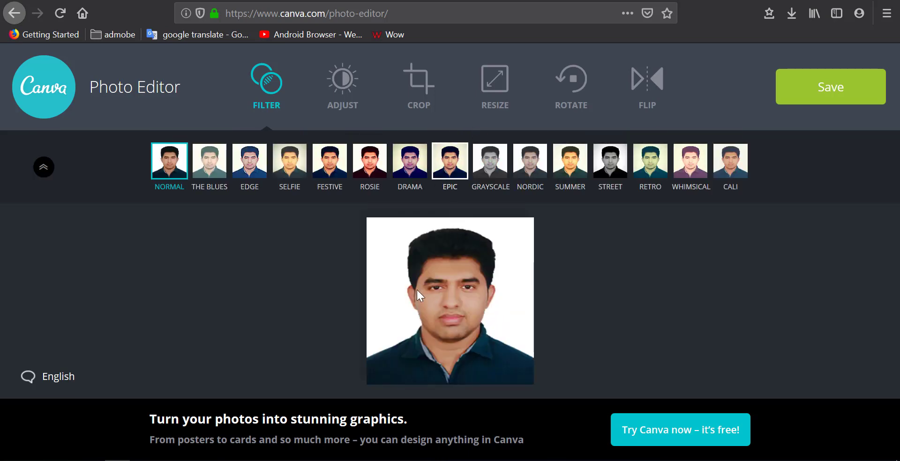
Resize the portrait to 150 x 150 with the aspect ratio unlocked and apply the new size
{"action": "left_click", "coordinate": [500, 99]}
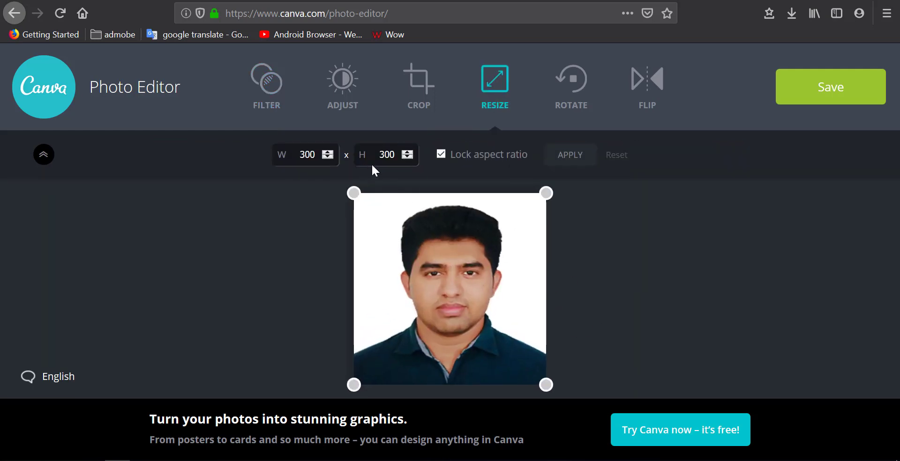
{"action": "double_click", "coordinate": [317, 153]}
{"action": "left_click", "coordinate": [443, 158]}
{"action": "left_click_drag", "start_coordinate": [299, 152], "coordinate": [335, 154]}
{"action": "type", "text": "150"}
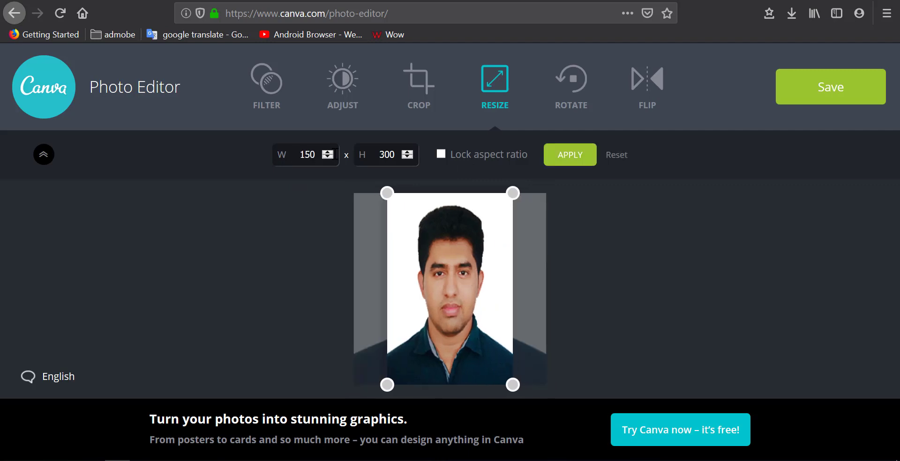
{"action": "left_click_drag", "start_coordinate": [376, 156], "coordinate": [405, 155]}
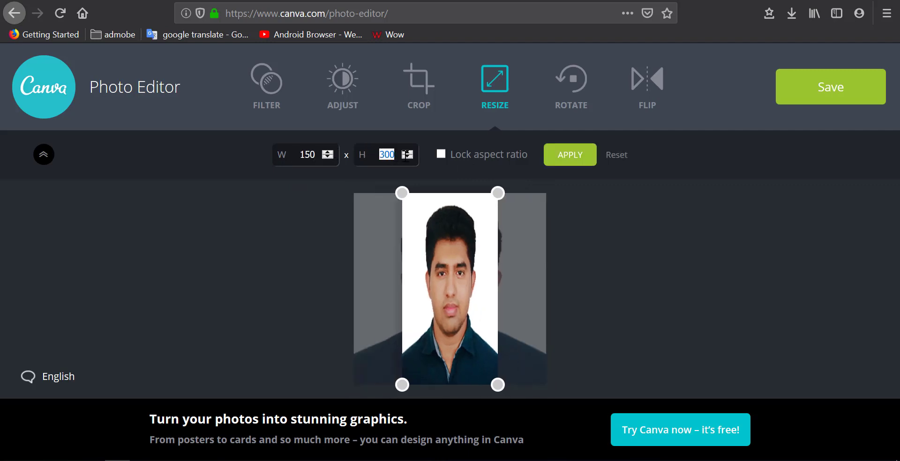
{"action": "type", "text": "150"}
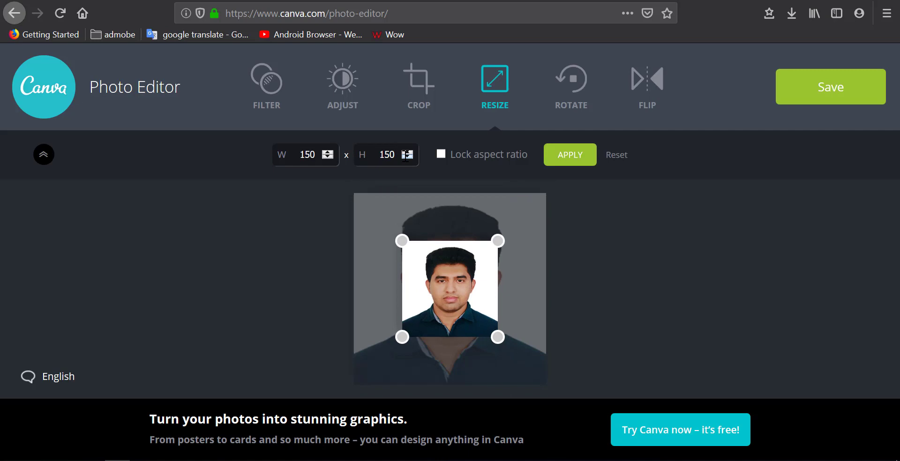
{"action": "left_click", "coordinate": [578, 156]}
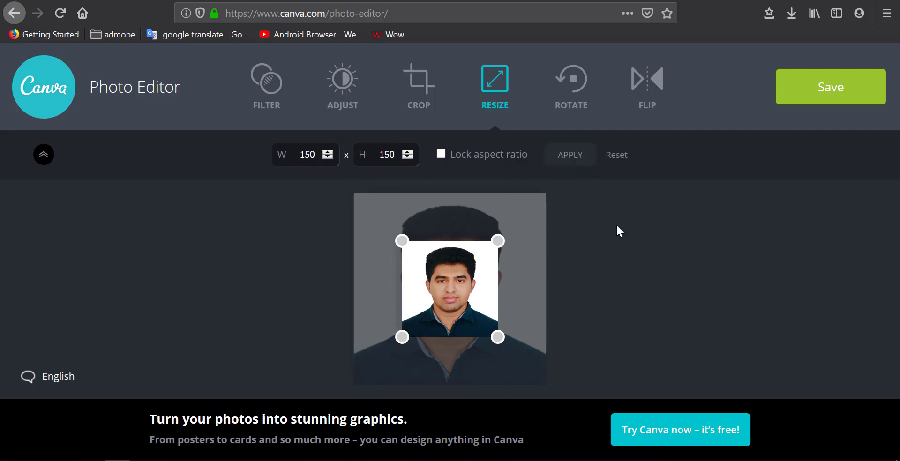
Download the resized photo by itself from Canva and save the PNG file
{"action": "left_click", "coordinate": [820, 93]}
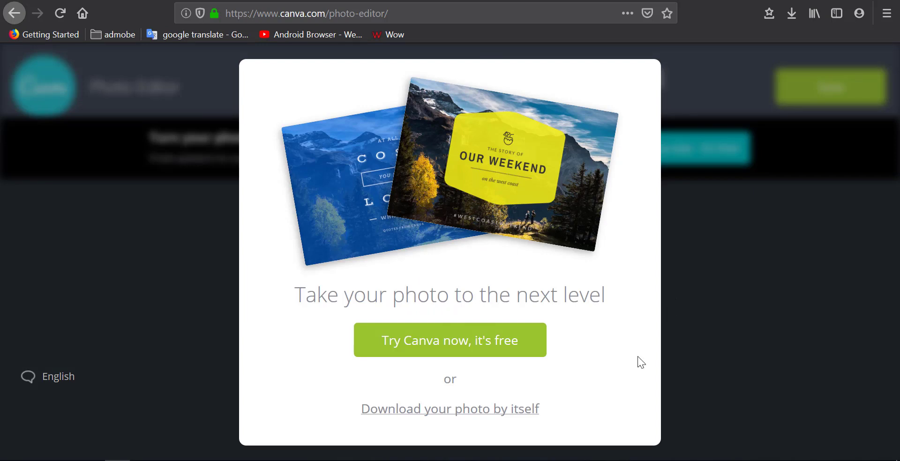
{"action": "left_click", "coordinate": [401, 415]}
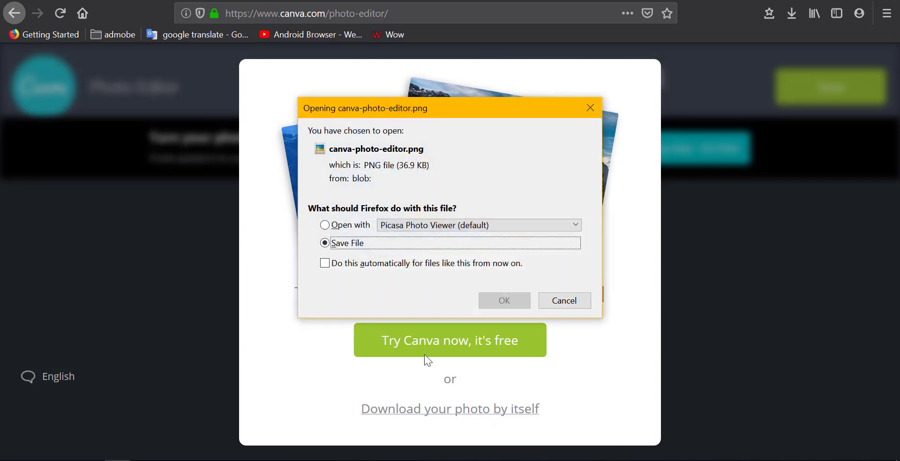
{"action": "left_click", "coordinate": [481, 301]}
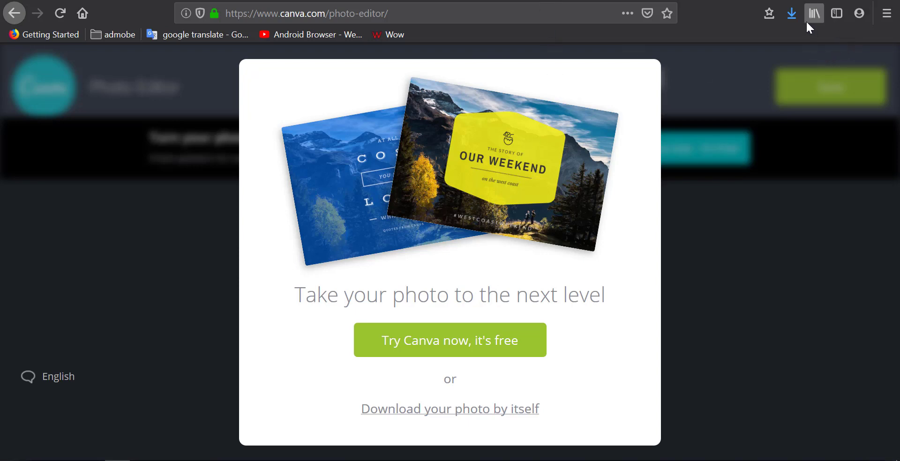
Locate canva-photo-editor(1).png in the Downloads folder and attach it to the form's 150X150px image upload
{"action": "left_click", "coordinate": [791, 14]}
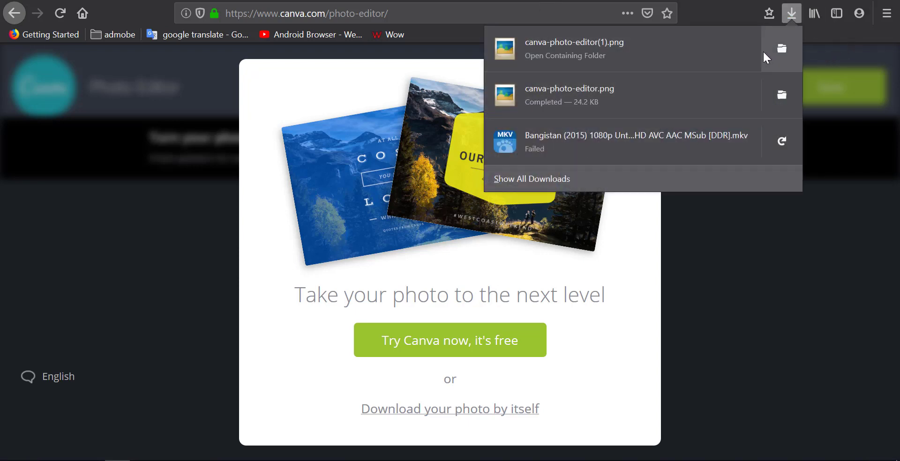
{"action": "left_click", "coordinate": [789, 49]}
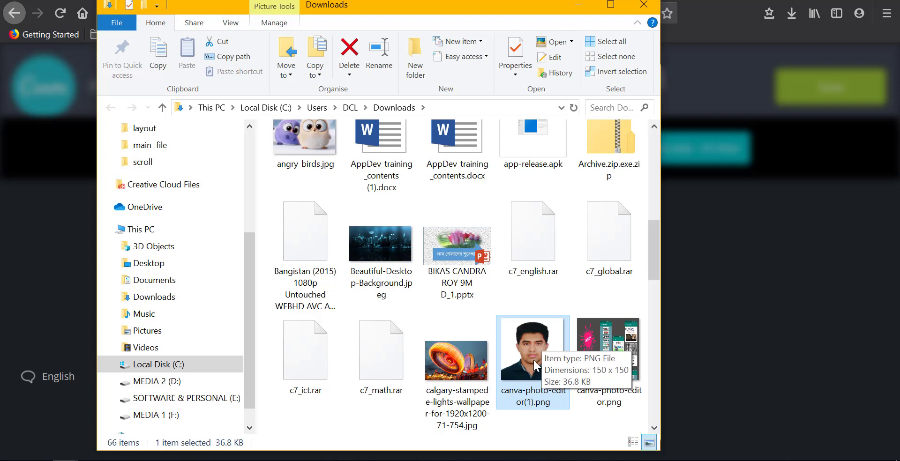
{"action": "left_click_drag", "start_coordinate": [532, 359], "coordinate": [204, 177]}
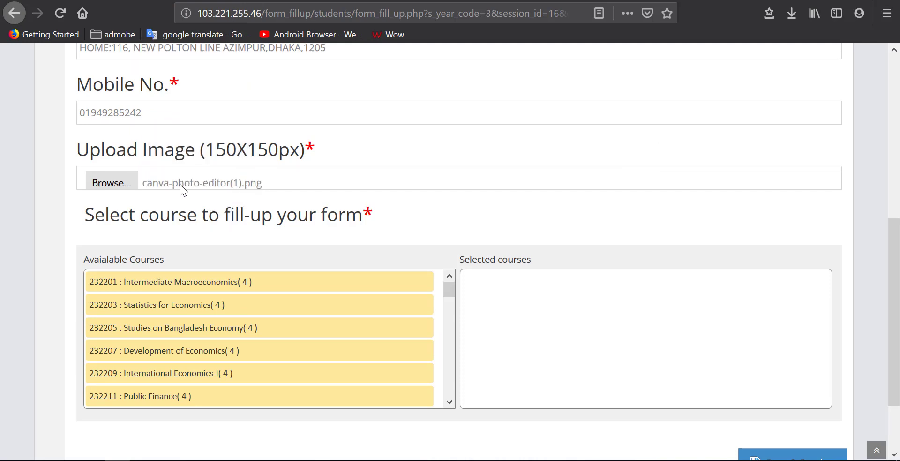
{"action": "left_click", "coordinate": [113, 183]}
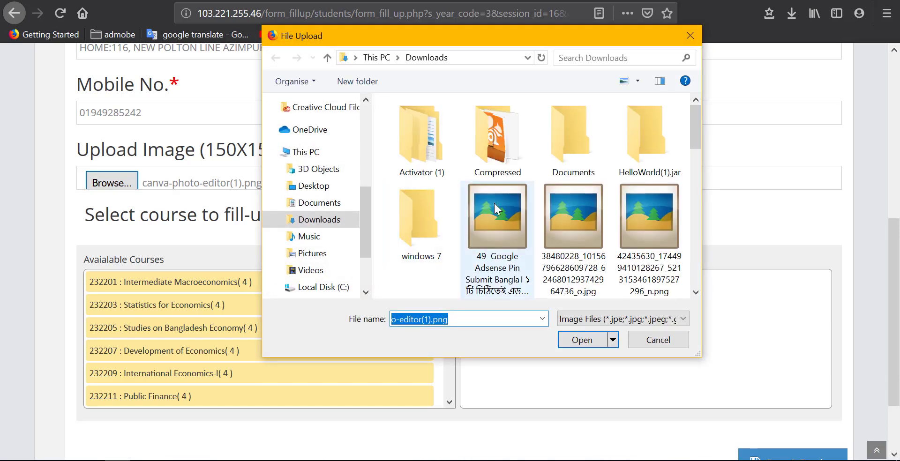
{"action": "left_click", "coordinate": [653, 341]}
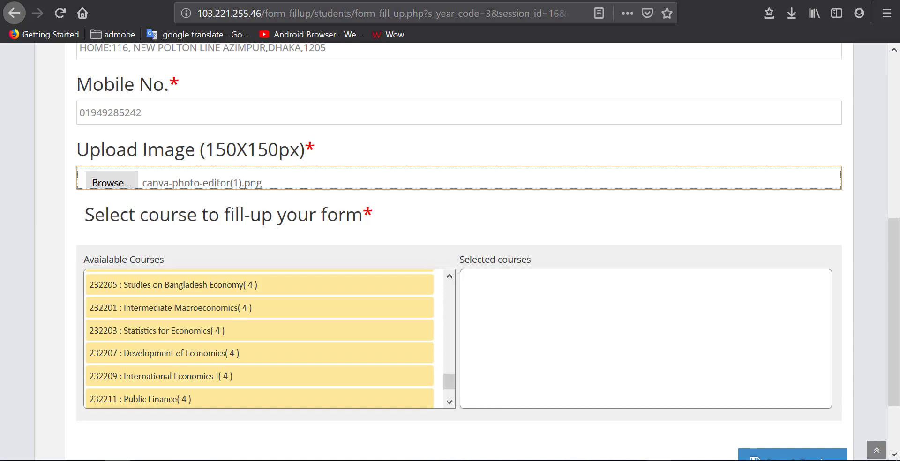
Consult the 3rd eco sylibus.jpg image in Picasa Photo Viewer and add courses 232201, 232203, 232205 and 232207 to the form's selected courses
{"action": "key", "text": "alt+Tab"}
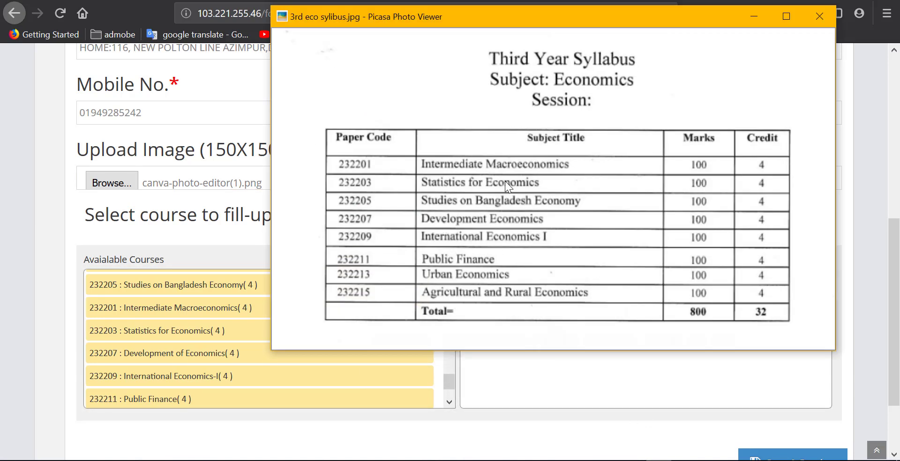
{"action": "left_click_drag", "start_coordinate": [533, 29], "coordinate": [457, 37]}
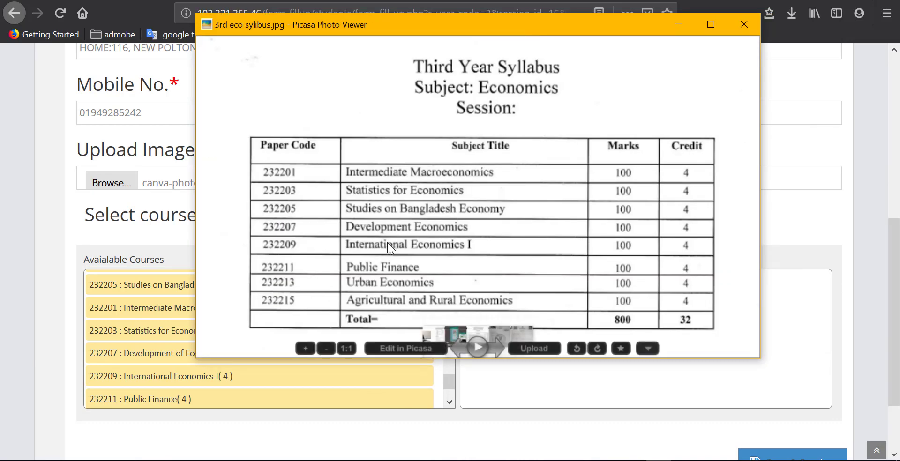
{"action": "scroll", "coordinate": [337, 208], "scroll_direction": "up", "scroll_amount": 3}
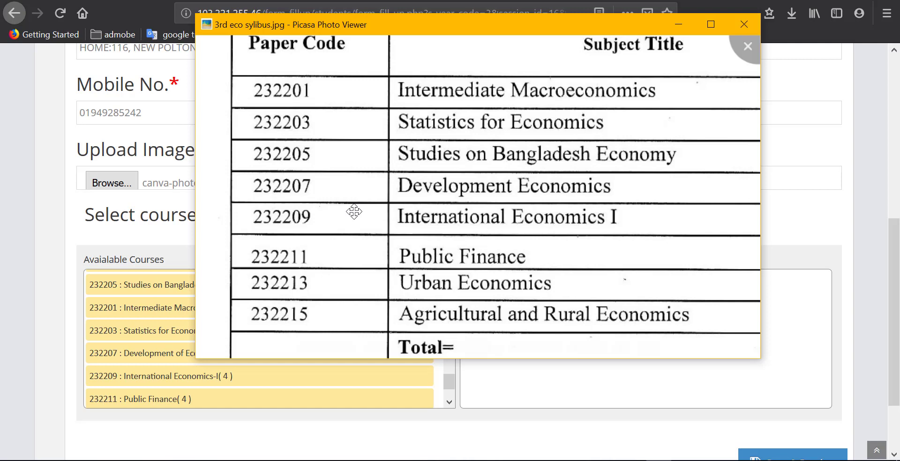
{"action": "left_click", "coordinate": [676, 27]}
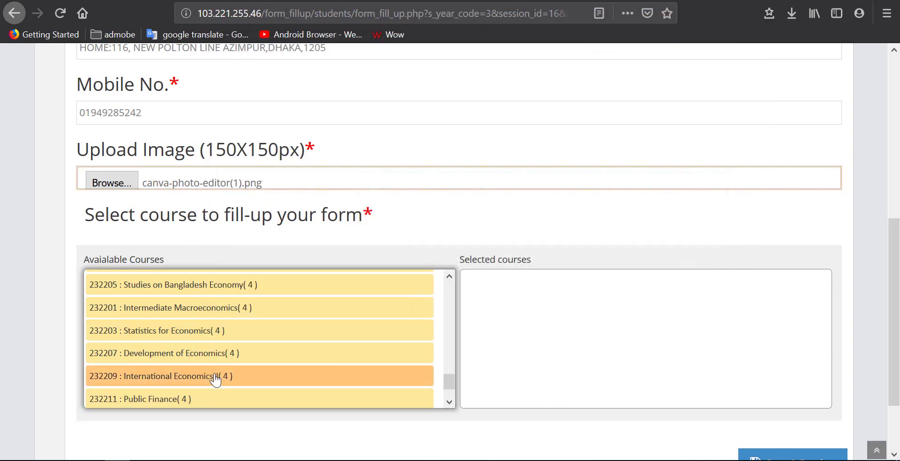
{"action": "left_click", "coordinate": [143, 312]}
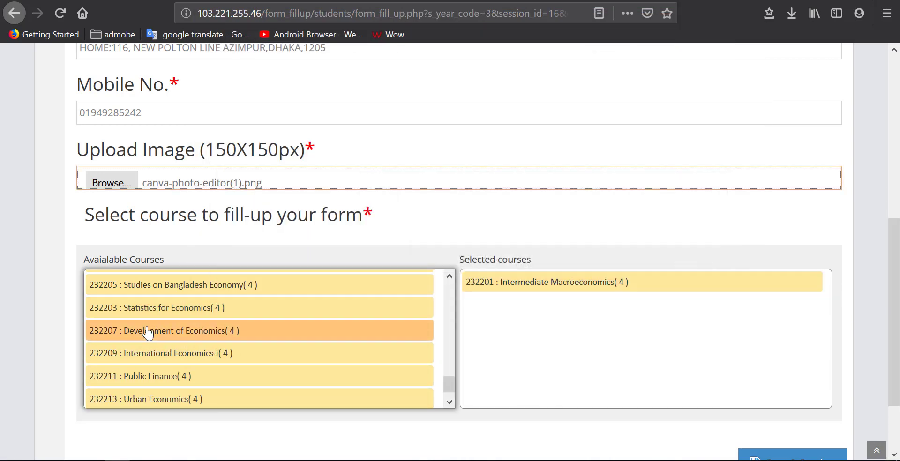
{"action": "left_click", "coordinate": [138, 315]}
{"action": "left_click", "coordinate": [141, 287]}
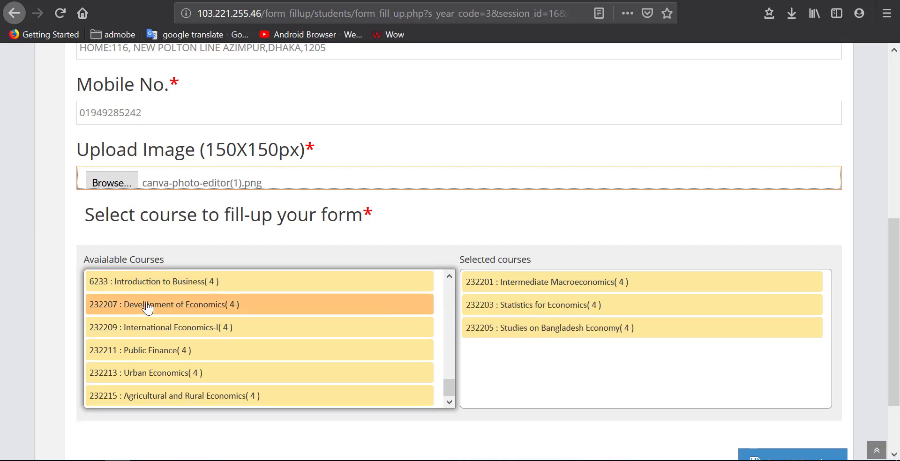
{"action": "left_click", "coordinate": [143, 309]}
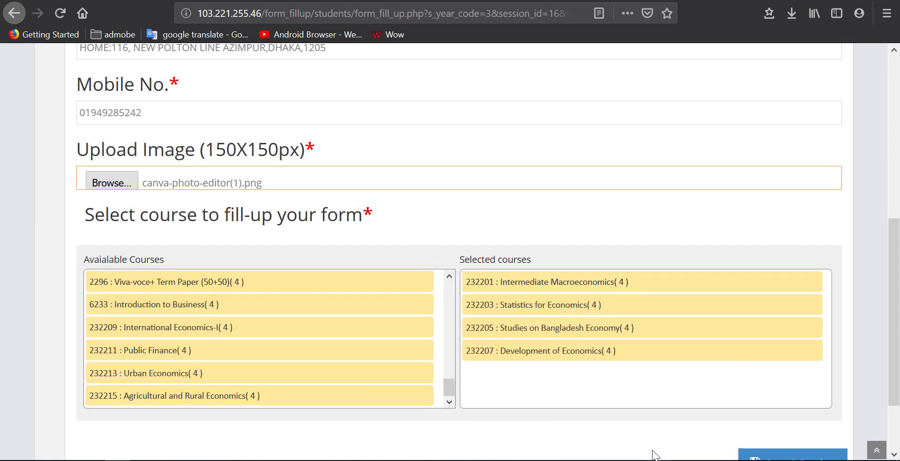
Recheck the syllabus image and add courses 232209, 232211, 232213 and 232215, reviewing the selected courses list
{"action": "key", "text": "alt+Tab"}
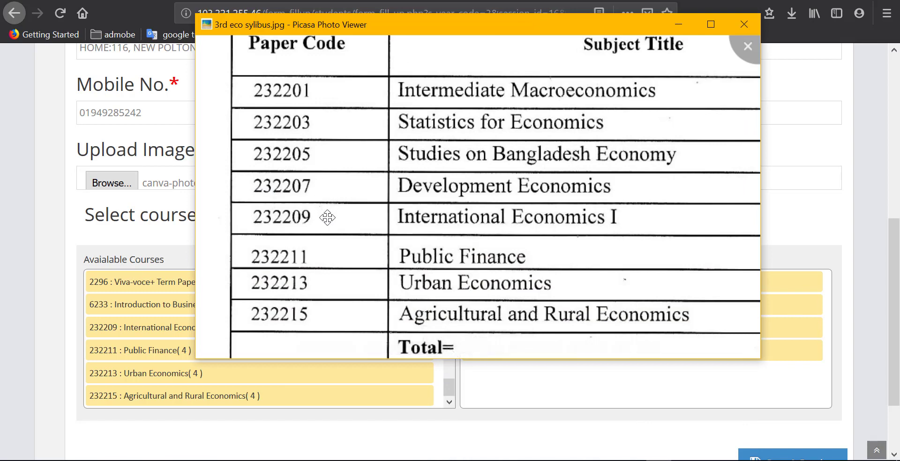
{"action": "key", "text": "alt+Tab"}
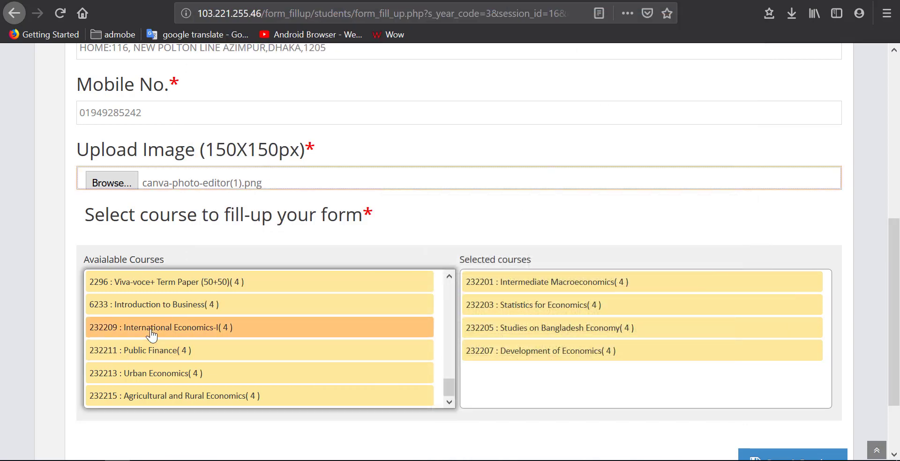
{"action": "left_click", "coordinate": [152, 334]}
{"action": "left_click", "coordinate": [110, 352]}
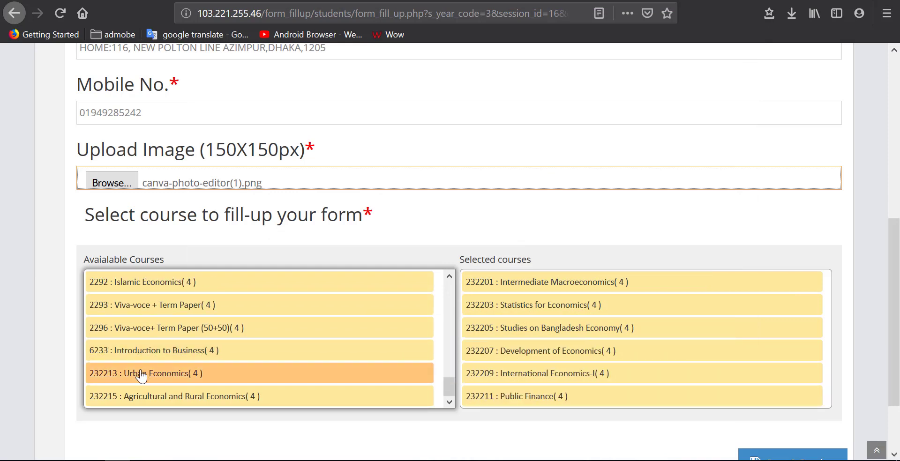
{"action": "left_click", "coordinate": [142, 373]}
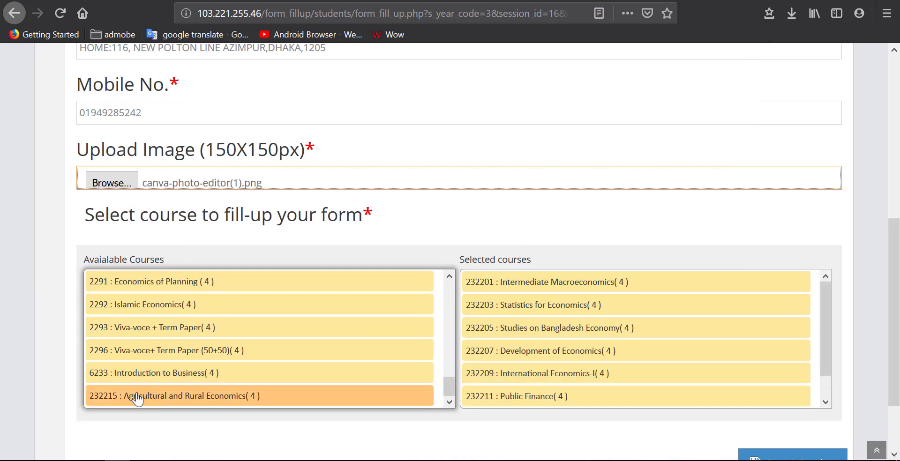
{"action": "left_click", "coordinate": [137, 398]}
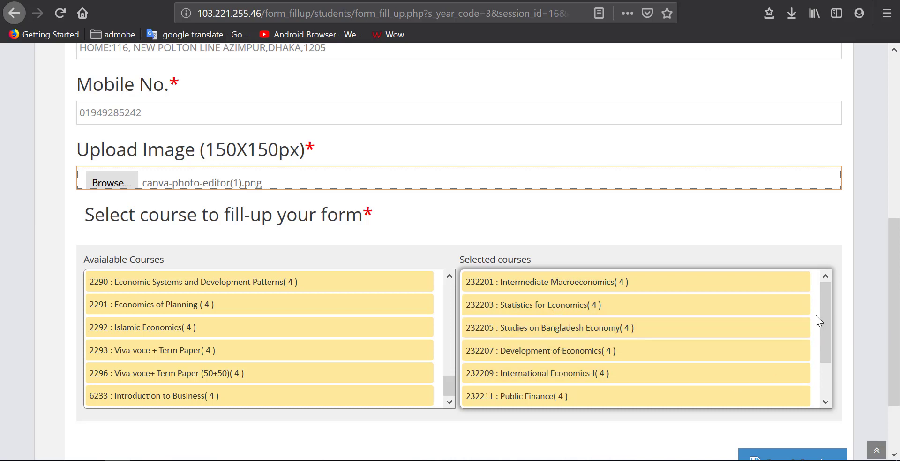
{"action": "left_click_drag", "start_coordinate": [822, 314], "coordinate": [824, 356]}
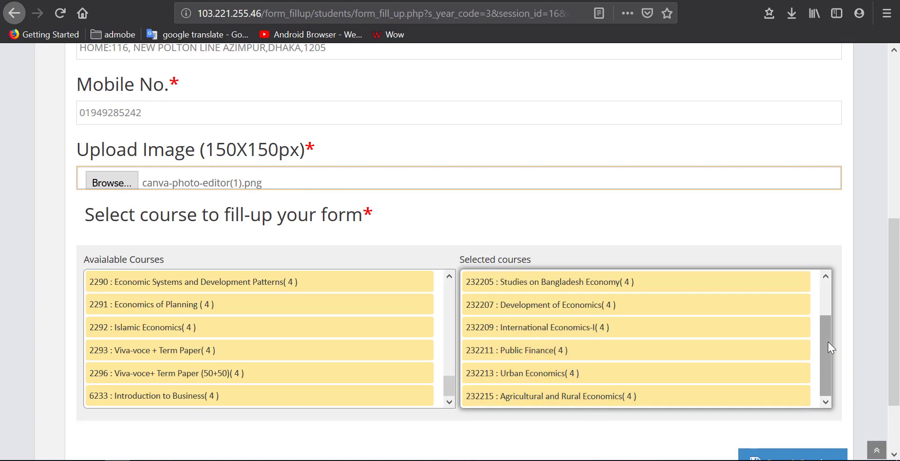
{"action": "left_click_drag", "start_coordinate": [826, 343], "coordinate": [829, 299]}
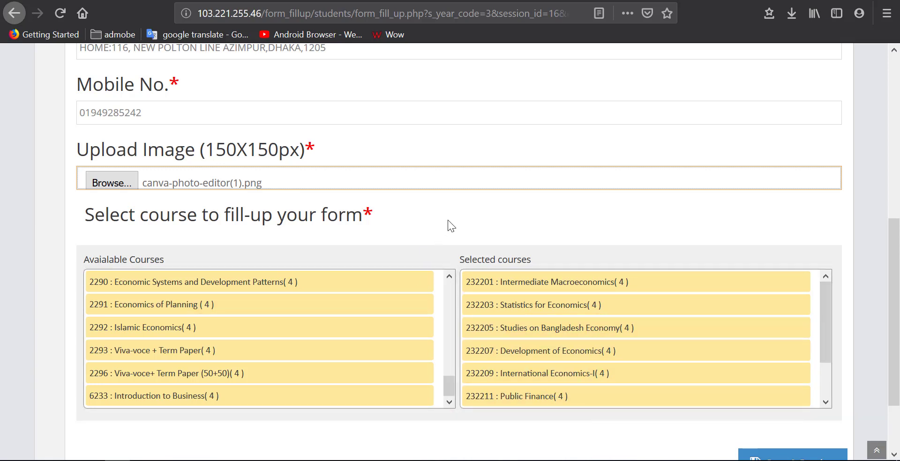
Add course 2292 Islamic Economics to the selected courses and remove it again as a wrong choice
{"action": "scroll", "coordinate": [448, 220], "scroll_direction": "down", "scroll_amount": 3}
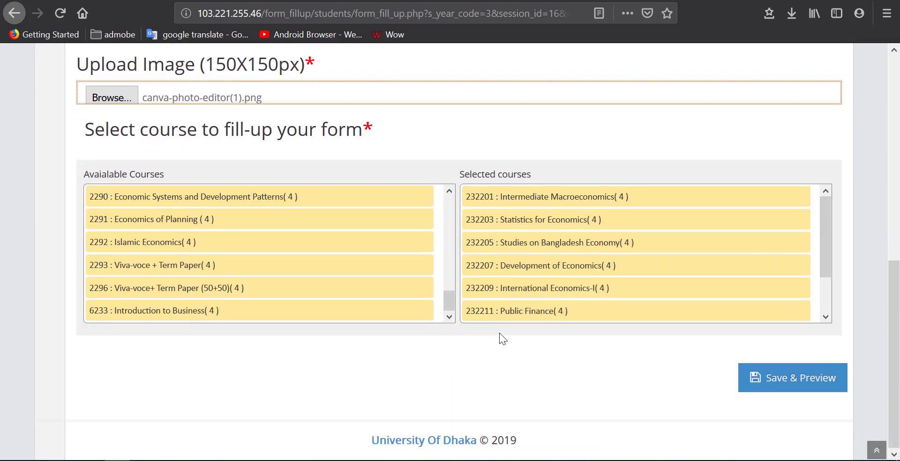
{"action": "left_click", "coordinate": [189, 247]}
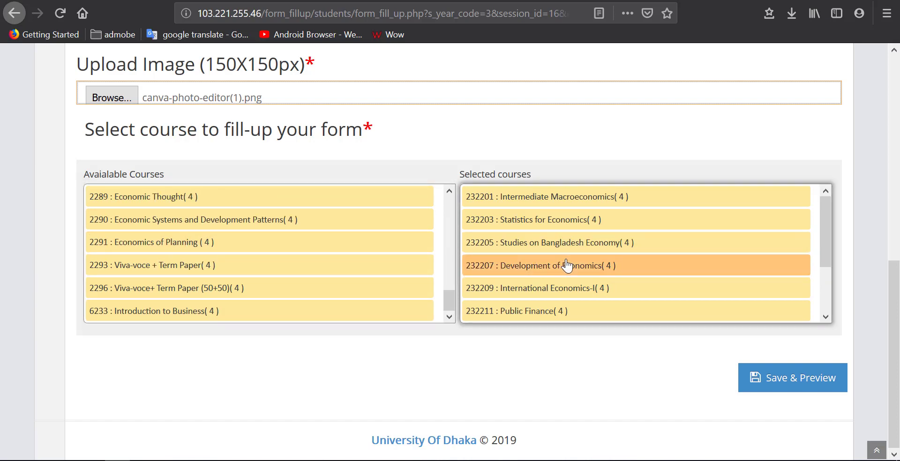
{"action": "scroll", "coordinate": [565, 265], "scroll_direction": "down", "scroll_amount": 2}
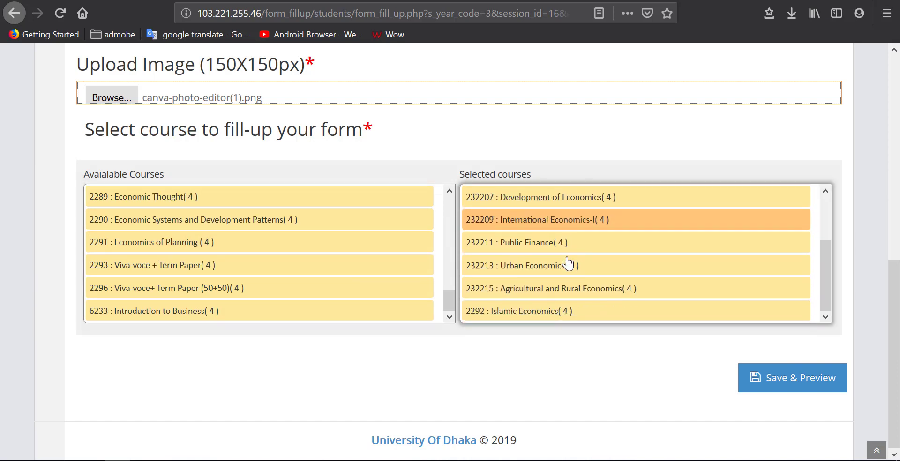
{"action": "left_click", "coordinate": [538, 313]}
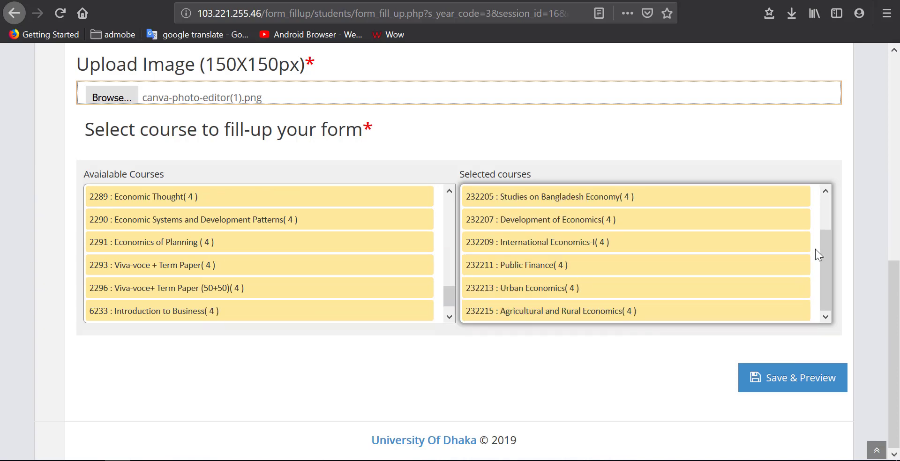
{"action": "left_click_drag", "start_coordinate": [825, 253], "coordinate": [827, 202]}
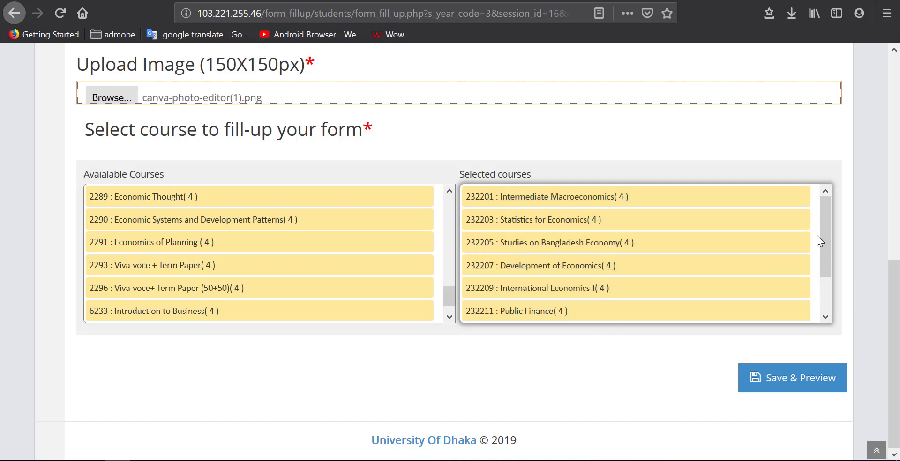
{"action": "left_click_drag", "start_coordinate": [823, 230], "coordinate": [828, 261]}
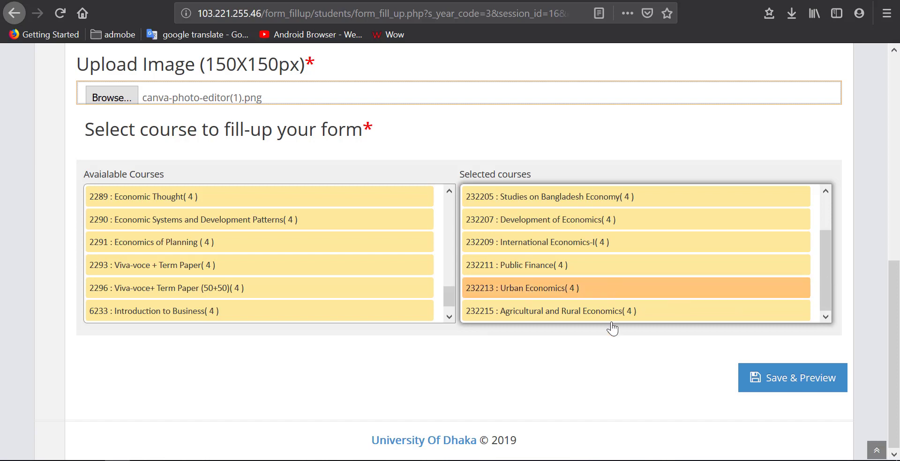
Save the form and check the photo, student details and subject codes in its preview
{"action": "left_click", "coordinate": [791, 381]}
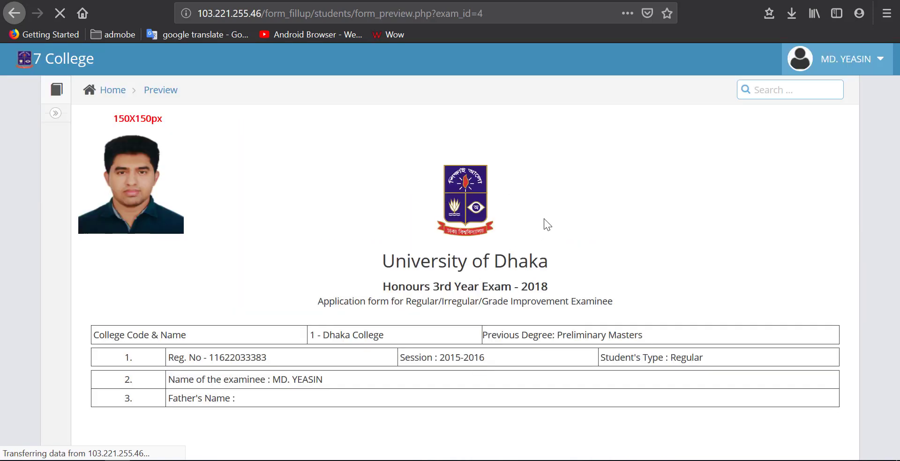
{"action": "scroll", "coordinate": [546, 218], "scroll_direction": "down", "scroll_amount": 1}
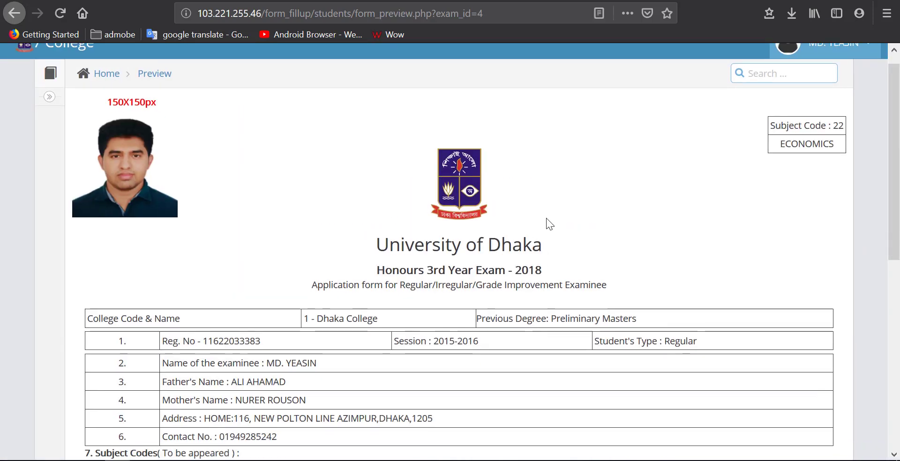
{"action": "scroll", "coordinate": [547, 218], "scroll_direction": "down", "scroll_amount": 5}
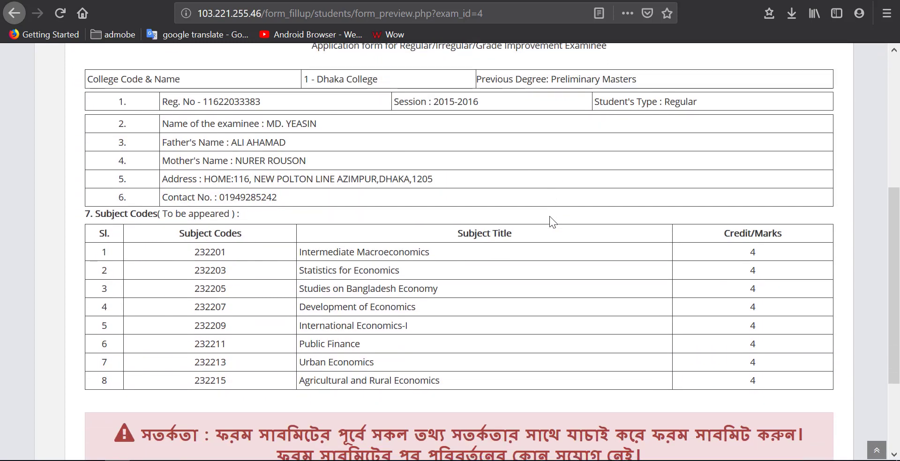
{"action": "scroll", "coordinate": [550, 216], "scroll_direction": "down", "scroll_amount": 3}
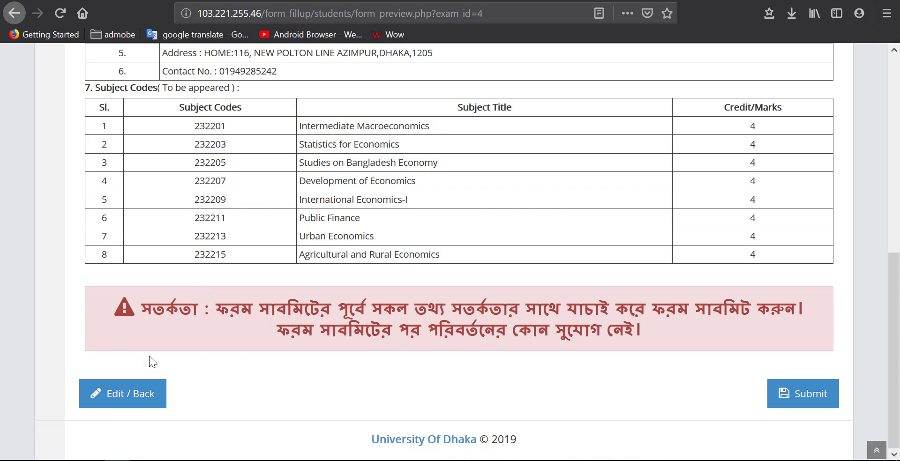
Recheck the subject codes in the preview and submit the Honours 3rd Year Exam - 2018 form
{"action": "left_click", "coordinate": [137, 401]}
{"action": "scroll", "coordinate": [658, 375], "scroll_direction": "up", "scroll_amount": 3}
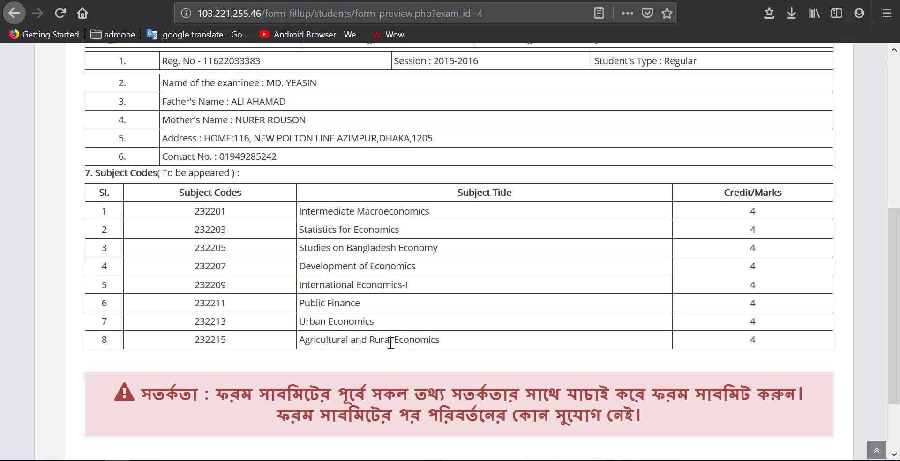
{"action": "scroll", "coordinate": [445, 330], "scroll_direction": "down", "scroll_amount": 3}
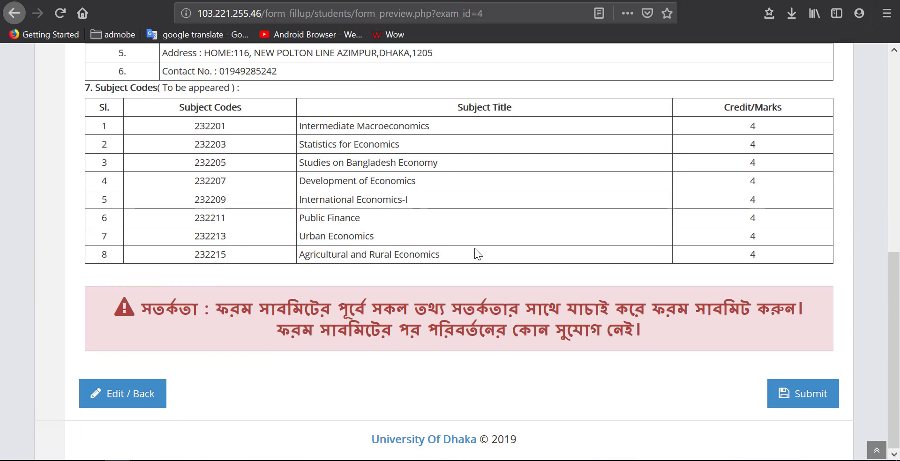
{"action": "left_click", "coordinate": [800, 395]}
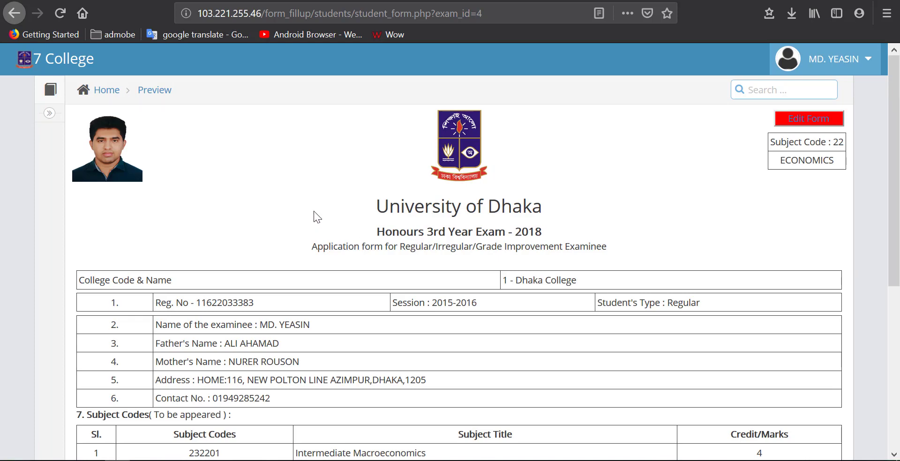
Print the submitted Honours 3rd Year Exam - 2018 form with Microsoft Print to PDF, keeping all pages and one copy
{"action": "scroll", "coordinate": [313, 208], "scroll_direction": "down", "scroll_amount": 6}
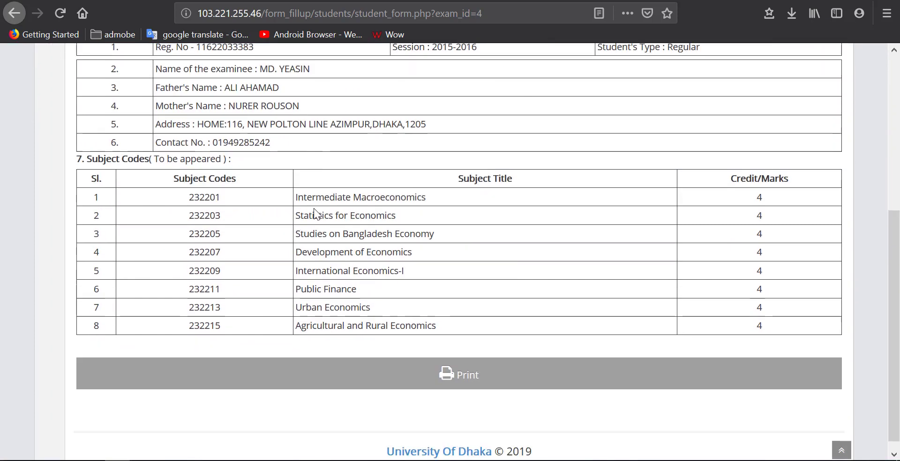
{"action": "left_click", "coordinate": [404, 362]}
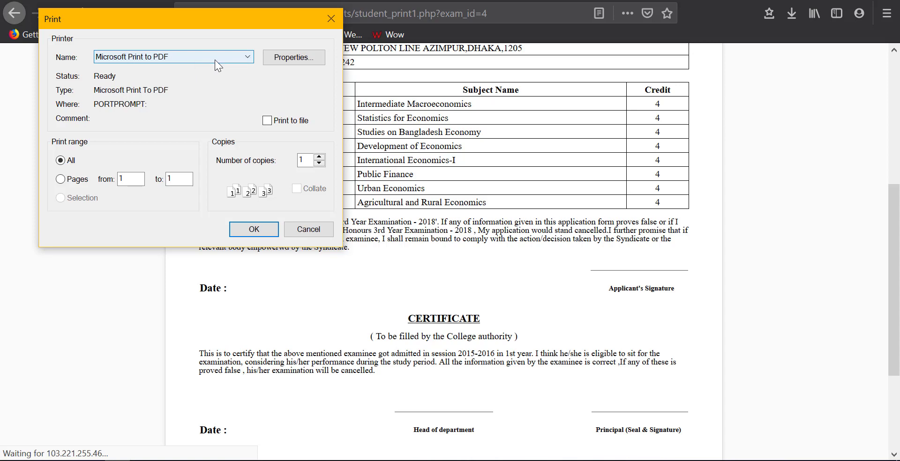
{"action": "left_click", "coordinate": [254, 229]}
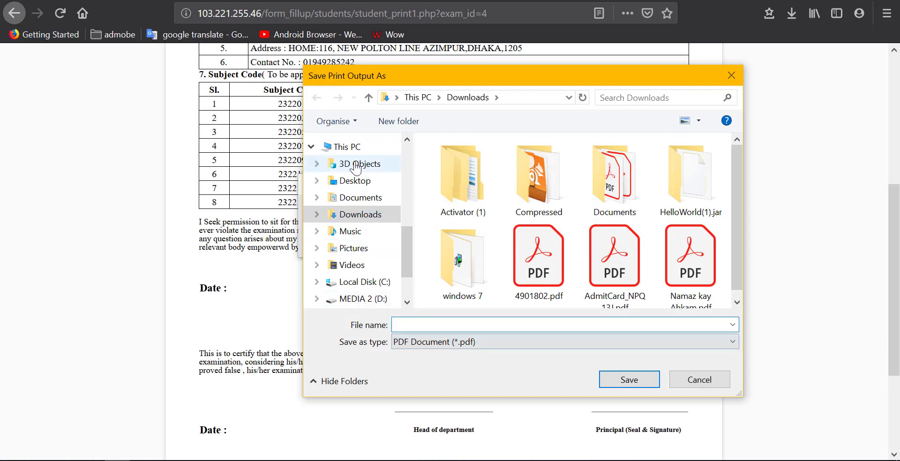
Save the printed form as a PDF named 3rd from on the Desktop
{"action": "left_click", "coordinate": [355, 180]}
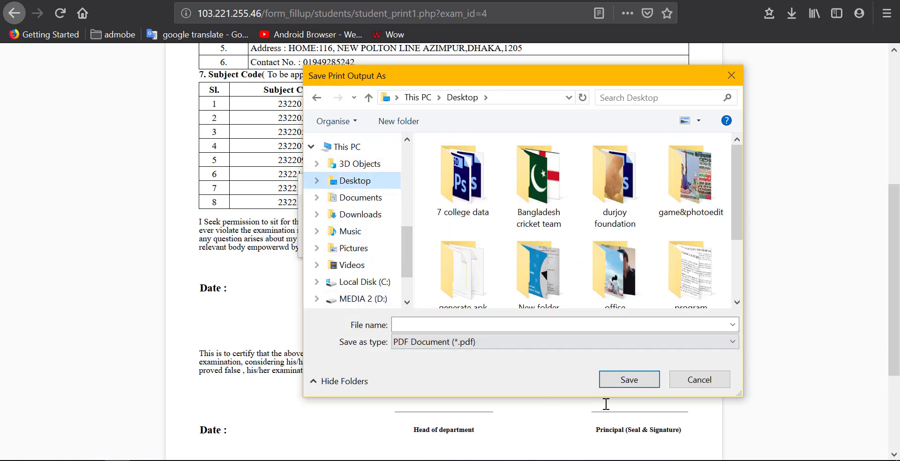
{"action": "left_click", "coordinate": [501, 326]}
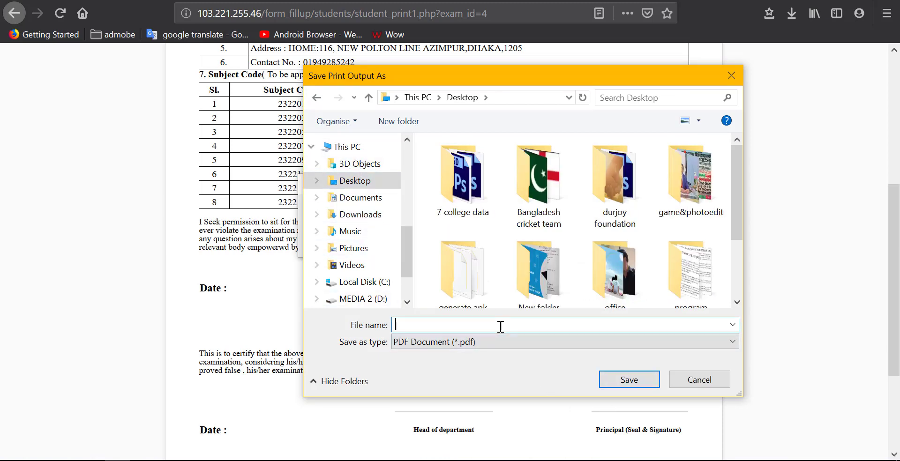
{"action": "type", "text": "37"}
{"action": "key", "text": "BackSpace"}
{"action": "type", "text": "rd from"}
{"action": "left_click", "coordinate": [620, 379]}
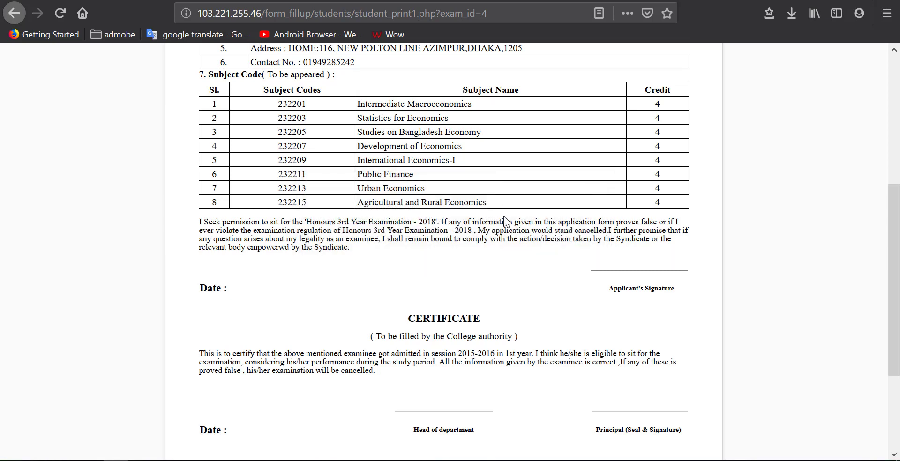
Look over the printable form and read the fees, dates and online application rules in the corrected form fill-up notice
{"action": "scroll", "coordinate": [517, 328], "scroll_direction": "down", "scroll_amount": 2}
{"action": "scroll", "coordinate": [515, 323], "scroll_direction": "up", "scroll_amount": 8}
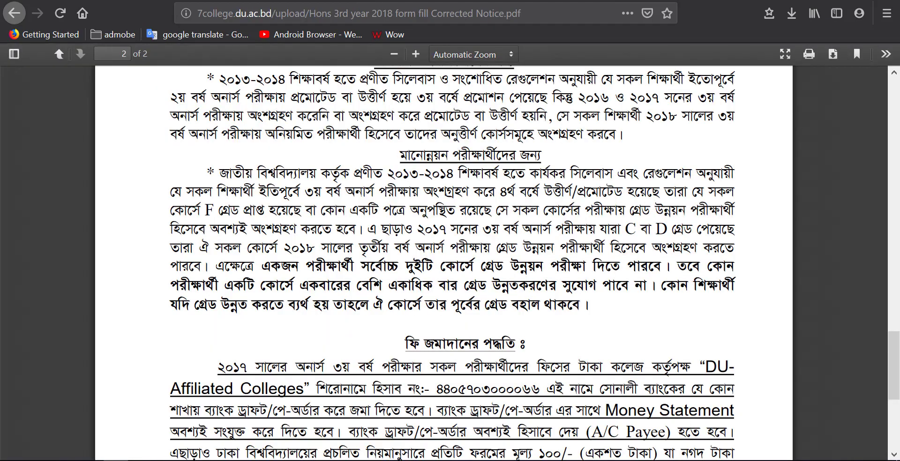
{"action": "scroll", "coordinate": [434, 266], "scroll_direction": "up", "scroll_amount": 10}
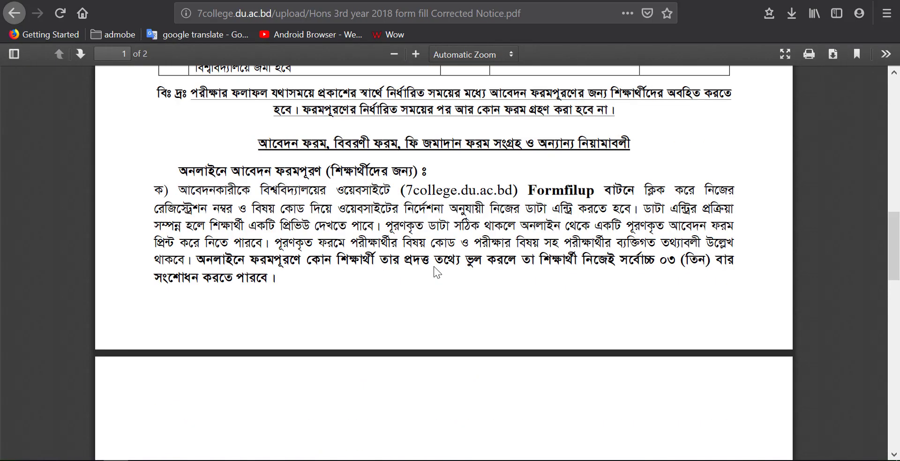
{"action": "scroll", "coordinate": [432, 266], "scroll_direction": "up", "scroll_amount": 8}
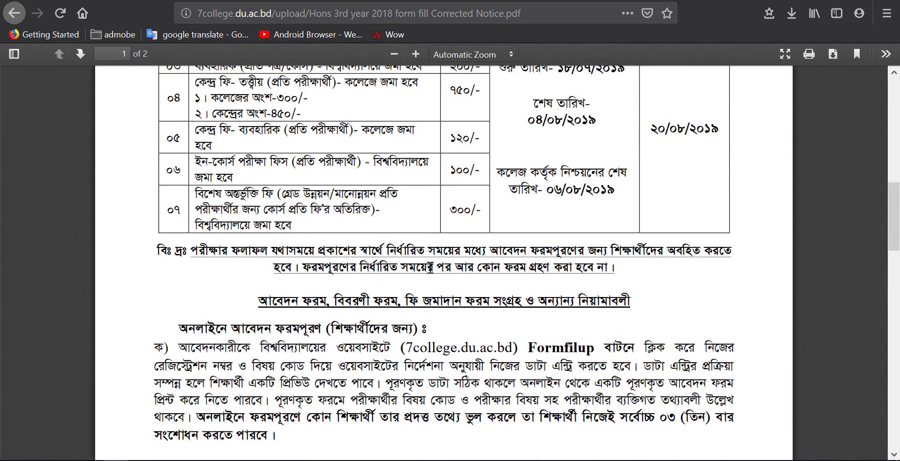
{"action": "scroll", "coordinate": [429, 267], "scroll_direction": "up", "scroll_amount": 8}
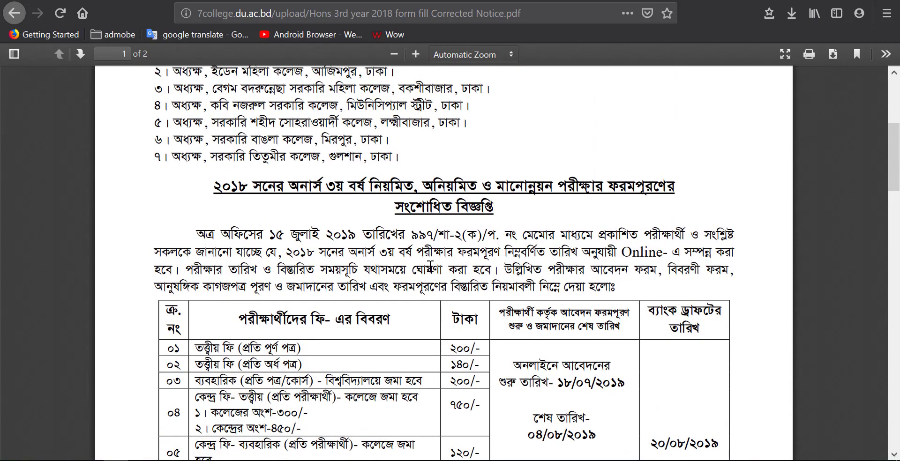
{"action": "scroll", "coordinate": [429, 265], "scroll_direction": "down", "scroll_amount": 7}
{"action": "scroll", "coordinate": [428, 265], "scroll_direction": "up", "scroll_amount": 1}
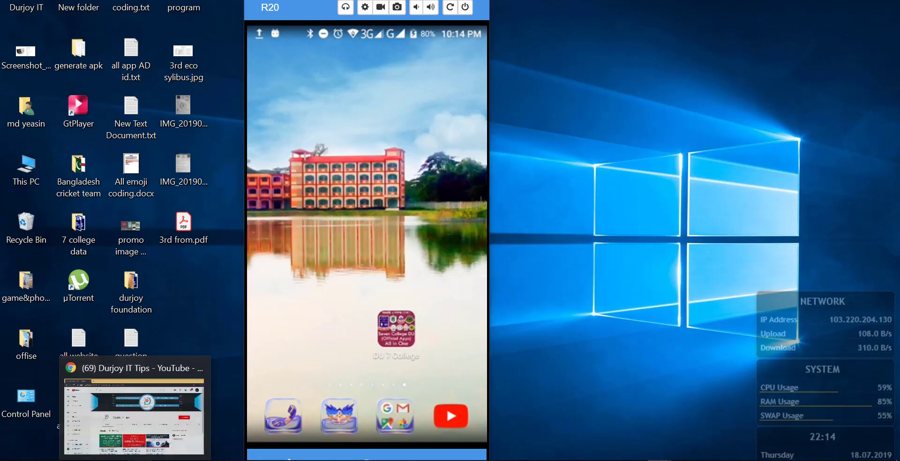
Switch to Chrome with the Durjoy IT Tips YouTube channel and subscribe to it
{"action": "left_click", "coordinate": [139, 460]}
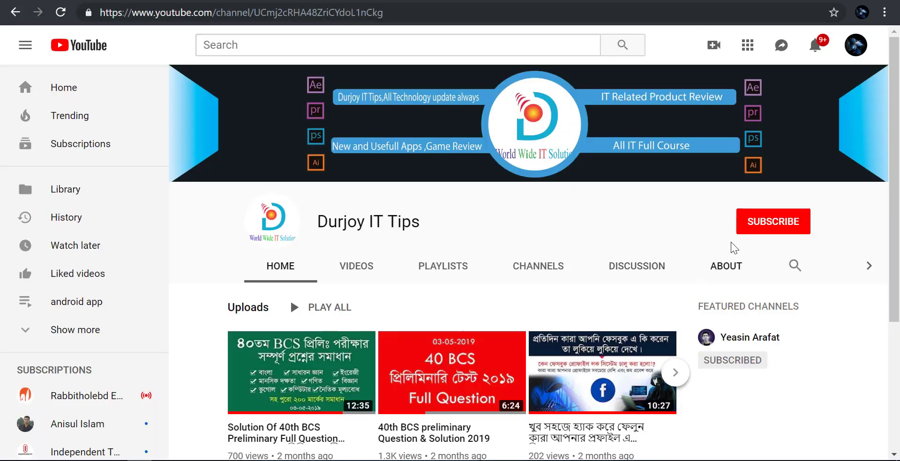
{"action": "left_click", "coordinate": [771, 227]}
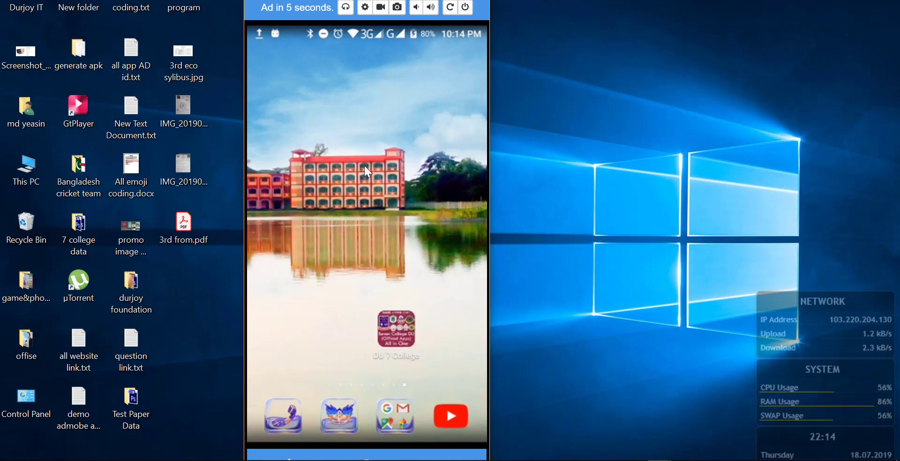
Switch to the mirrored phone, open the DU 7 College app, check its options and enter its list of links
{"action": "left_click", "coordinate": [363, 119]}
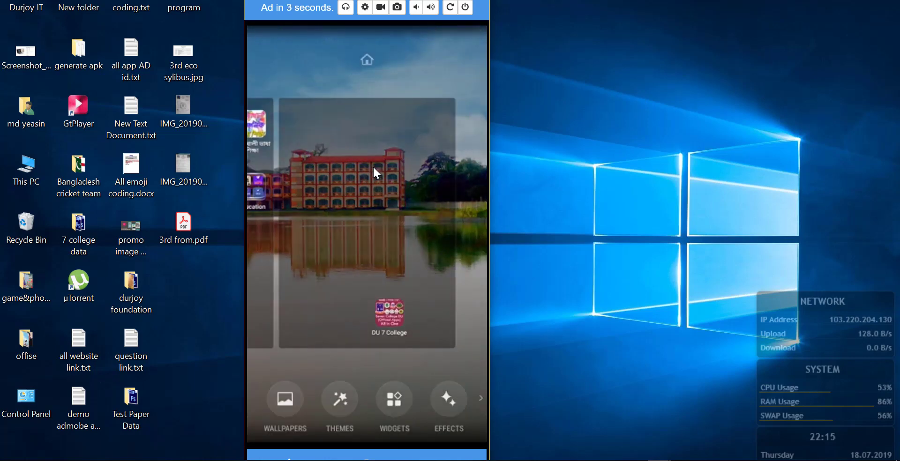
{"action": "left_click", "coordinate": [372, 167]}
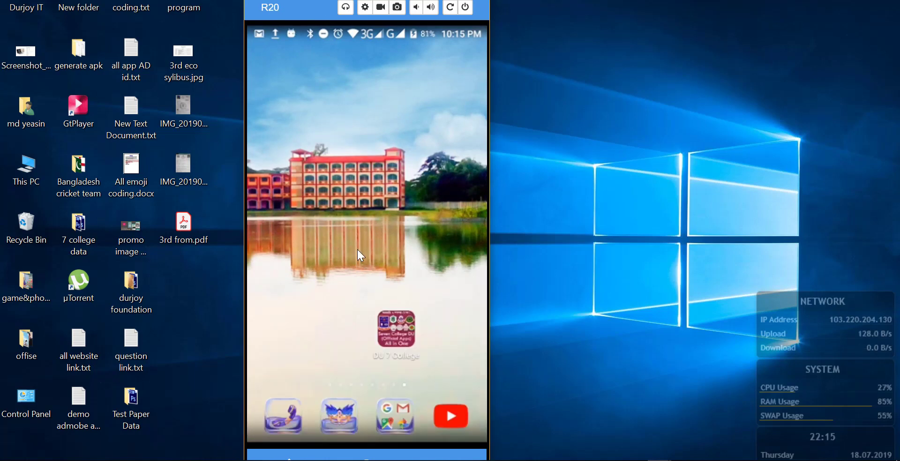
{"action": "left_click", "coordinate": [385, 324]}
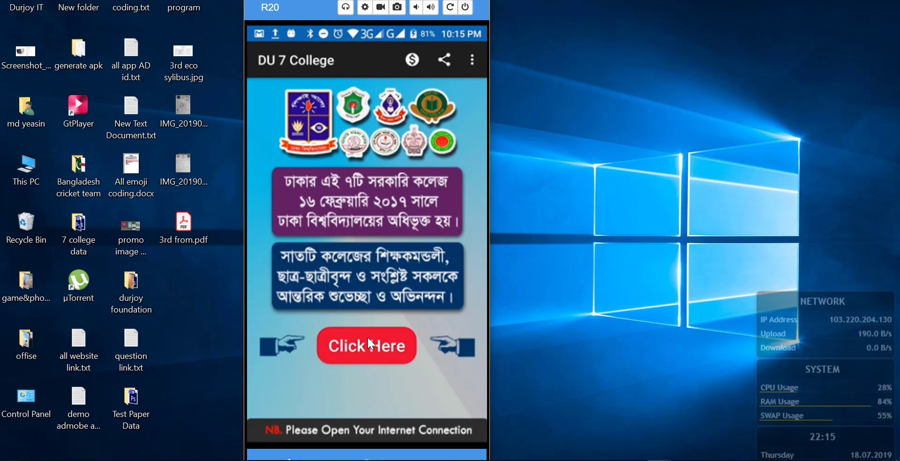
{"action": "left_click", "coordinate": [472, 60]}
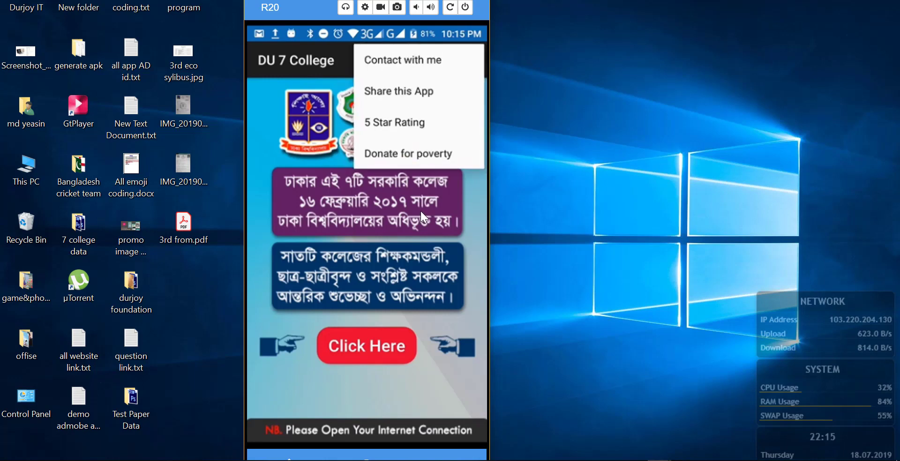
{"action": "left_click", "coordinate": [367, 349]}
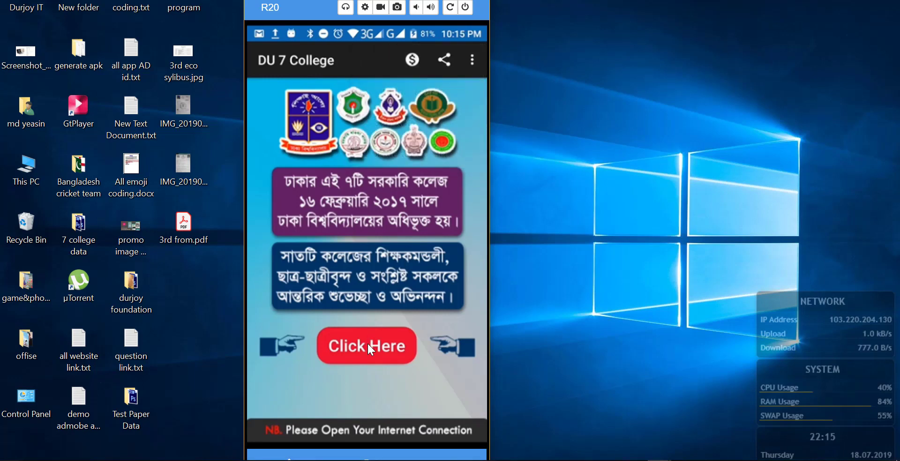
{"action": "left_click", "coordinate": [368, 346]}
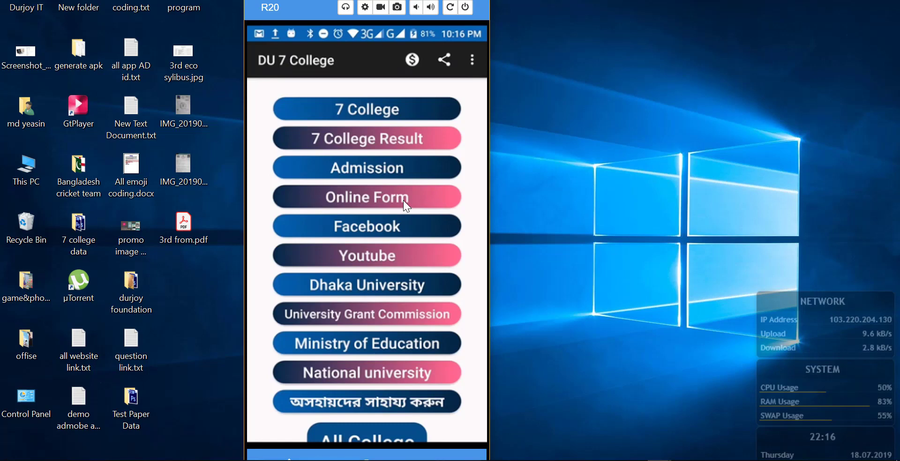
Glance at the app's Facebook groups and open the Online Form page at its Student Login section
{"action": "left_click", "coordinate": [372, 227]}
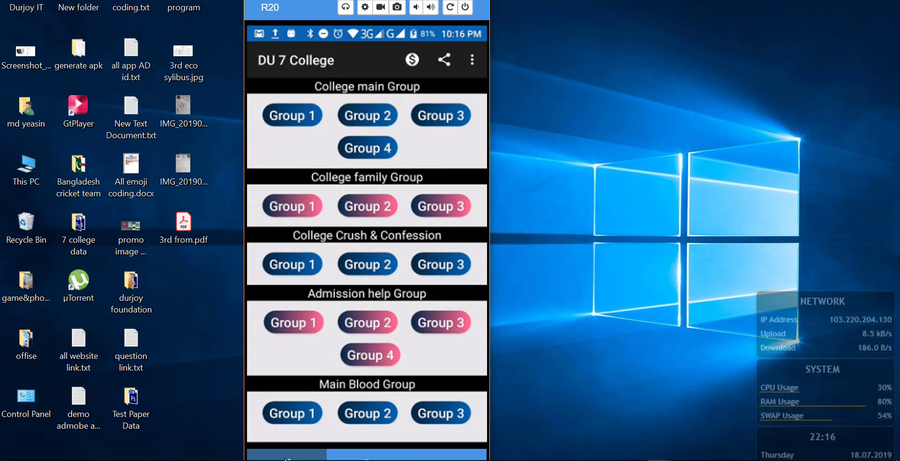
{"action": "left_click", "coordinate": [286, 457]}
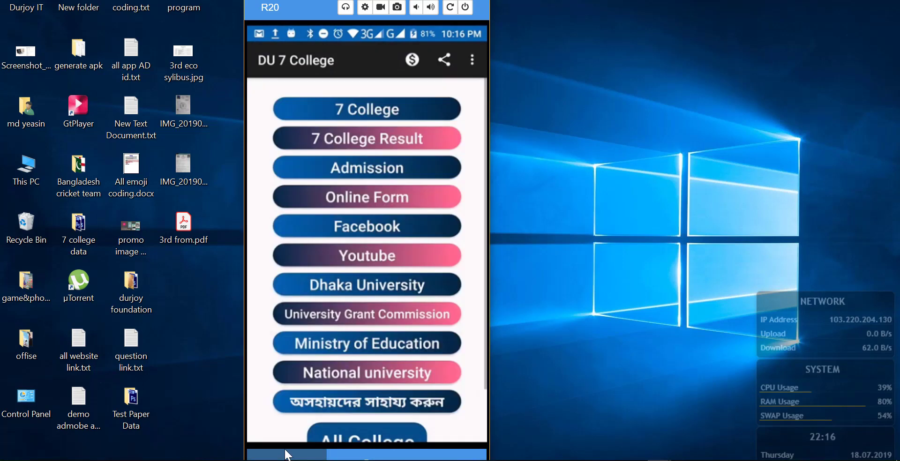
{"action": "left_click", "coordinate": [356, 201]}
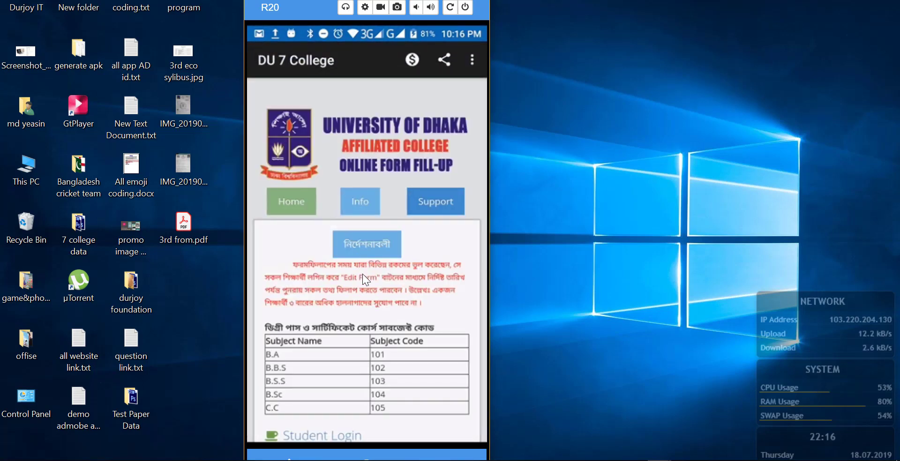
{"action": "scroll", "coordinate": [362, 271], "scroll_direction": "down", "scroll_amount": 5}
Enter the student's registration number in the Student Login, checking it against the admit card image
{"action": "left_click", "coordinate": [316, 244]}
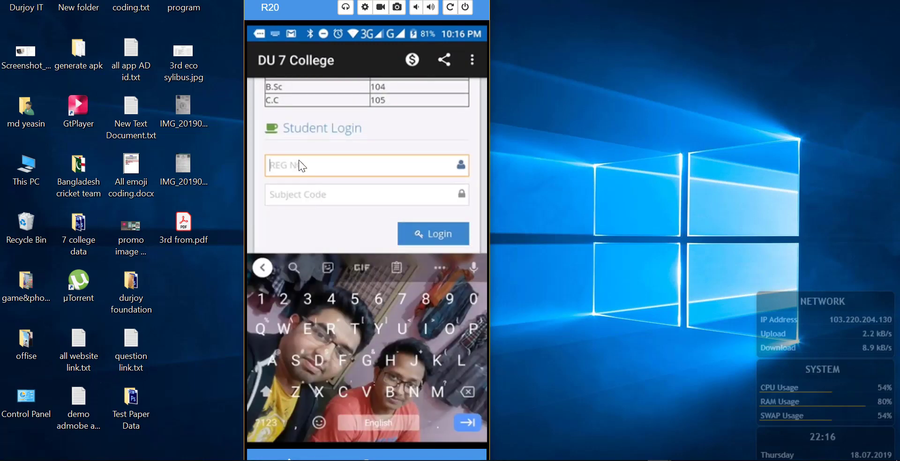
{"action": "type", "text": "1"}
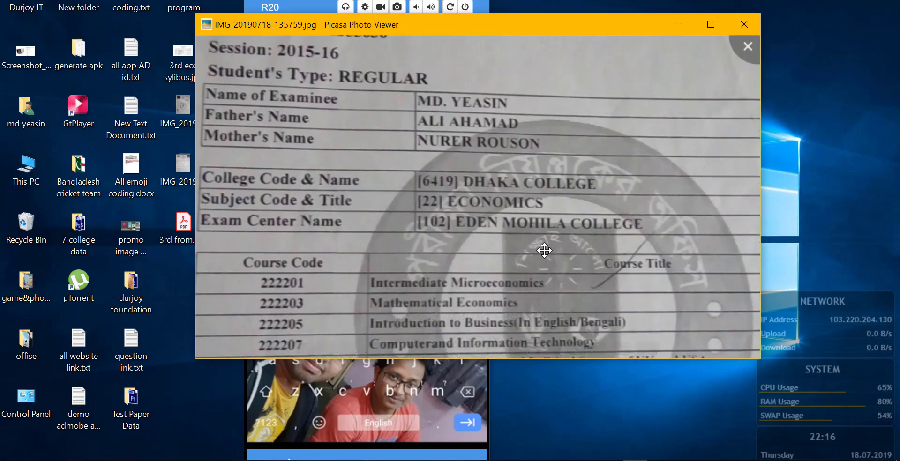
{"action": "scroll", "coordinate": [602, 177], "scroll_direction": "up", "scroll_amount": 3}
{"action": "scroll", "coordinate": [609, 164], "scroll_direction": "down", "scroll_amount": 2}
{"action": "left_click_drag", "start_coordinate": [633, 131], "coordinate": [488, 281]}
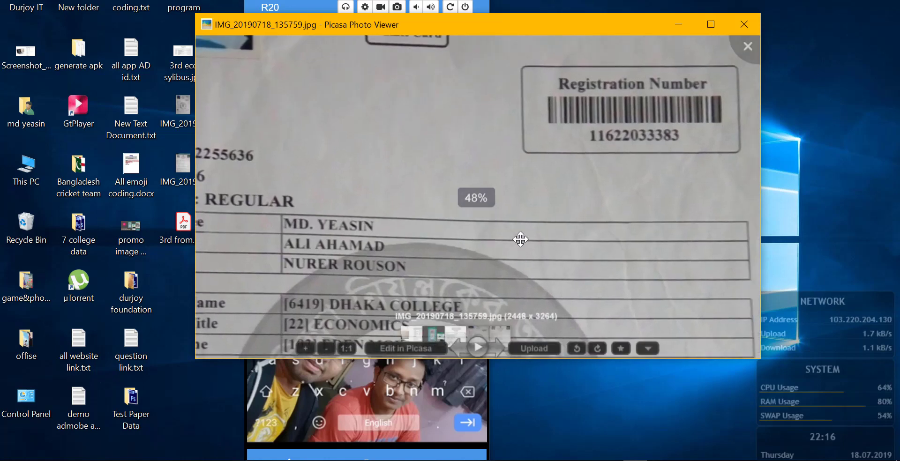
{"action": "left_click", "coordinate": [678, 24]}
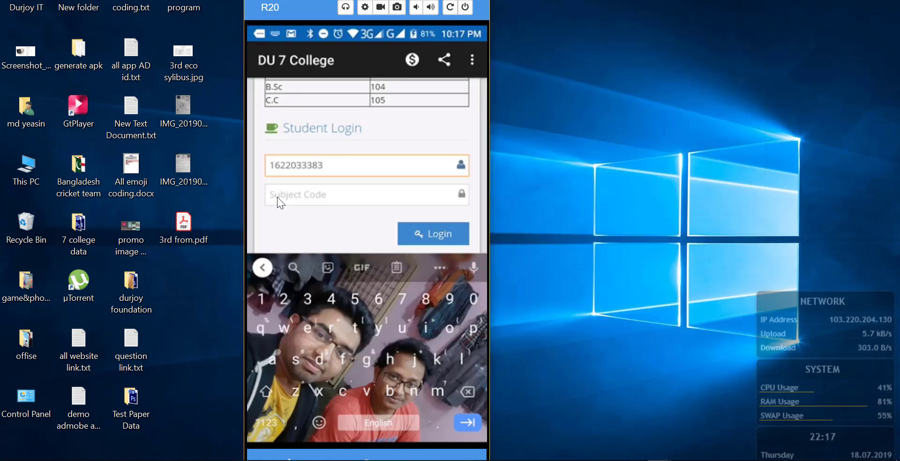
Look up the subject code on the admit card image, enter 22 as the Subject Code and log in
{"action": "left_click", "coordinate": [277, 197]}
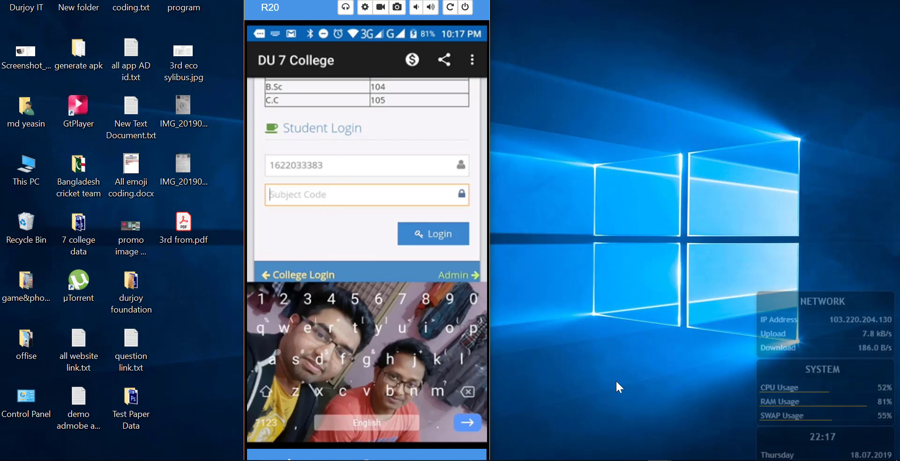
{"action": "left_click", "coordinate": [620, 448]}
{"action": "scroll", "coordinate": [432, 149], "scroll_direction": "down", "scroll_amount": 5}
{"action": "scroll", "coordinate": [398, 217], "scroll_direction": "up", "scroll_amount": 5}
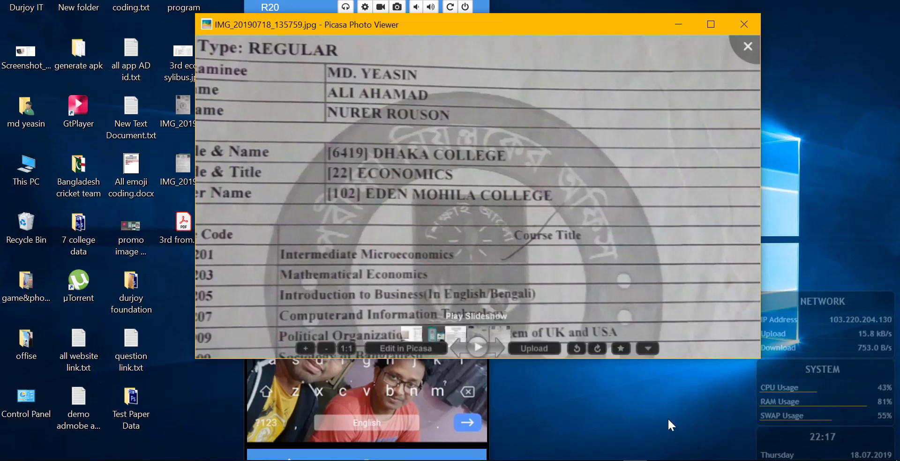
{"action": "key", "text": "Escape"}
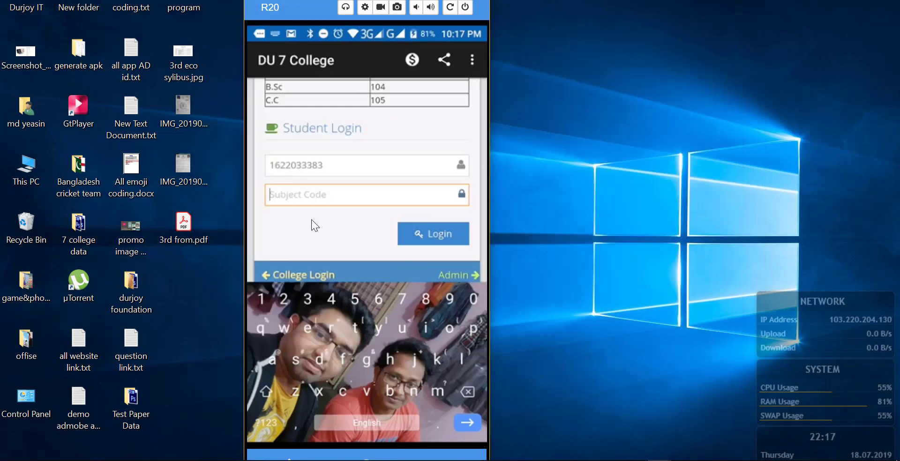
{"action": "type", "text": "12"}
{"action": "key", "text": "Return"}
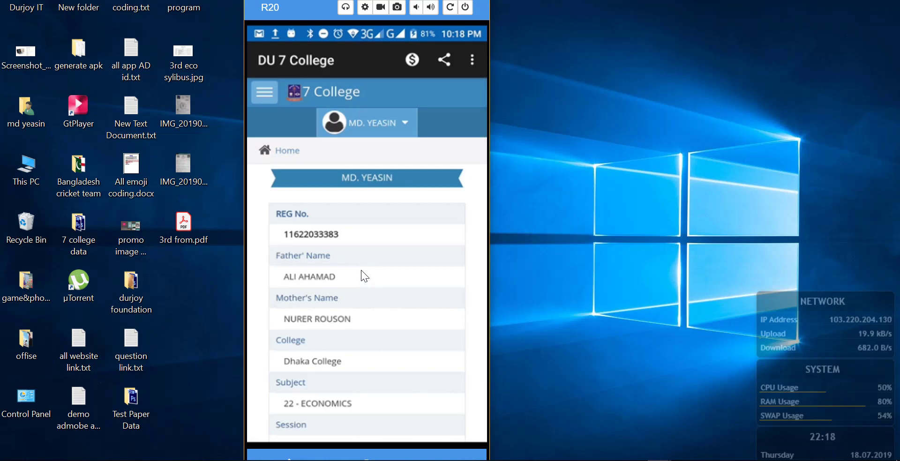
Review the student's profile details and choose Honours 3rd Year, Exam - 2018 under Form Fill-Up
{"action": "scroll", "coordinate": [342, 252], "scroll_direction": "down", "scroll_amount": 3}
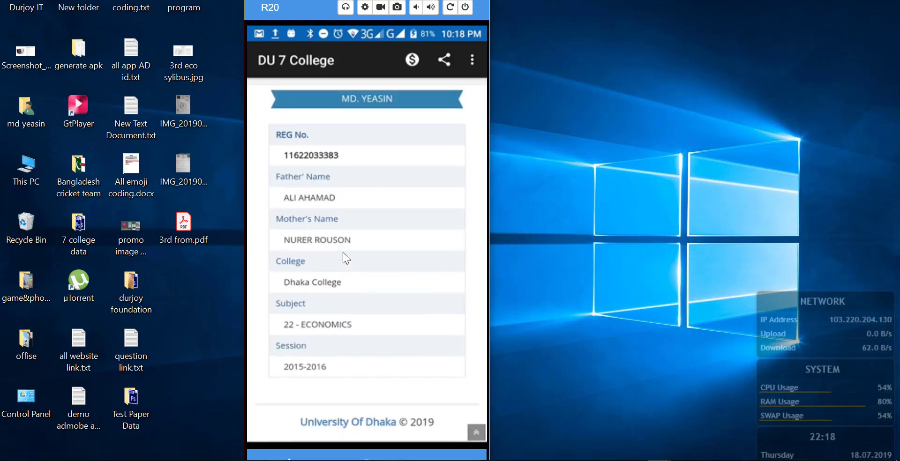
{"action": "scroll", "coordinate": [347, 235], "scroll_direction": "up", "scroll_amount": 3}
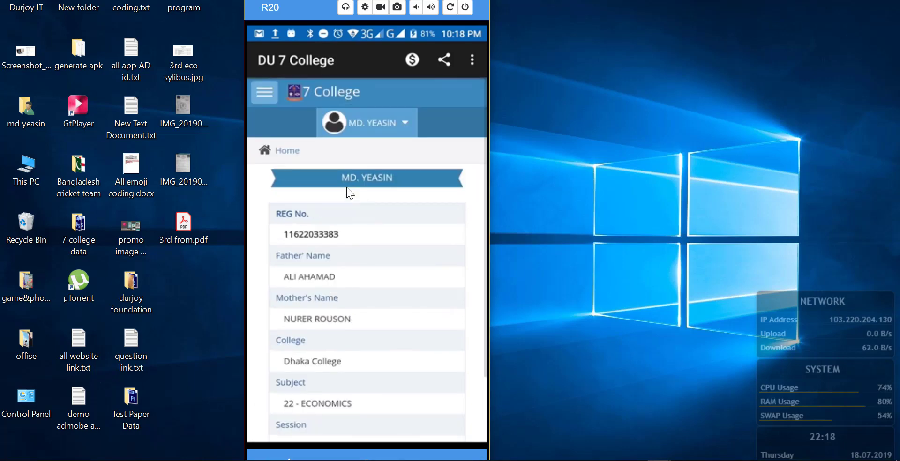
{"action": "left_click", "coordinate": [256, 91]}
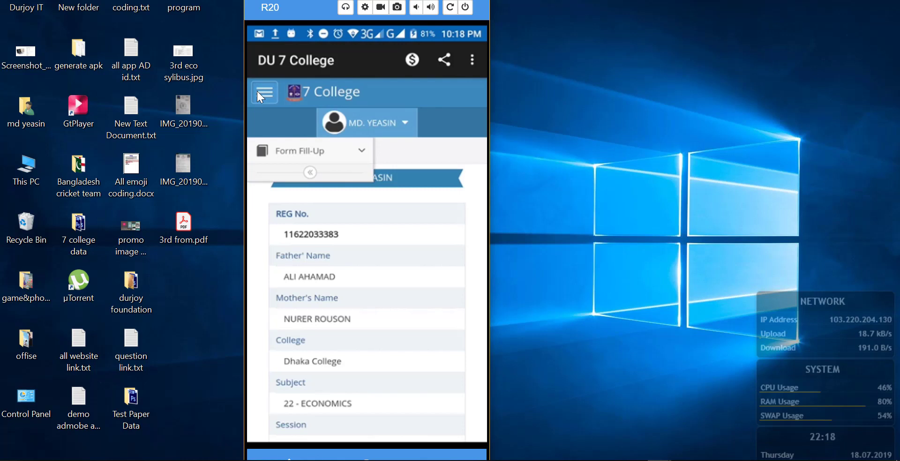
{"action": "left_click", "coordinate": [303, 170]}
{"action": "left_click", "coordinate": [255, 151]}
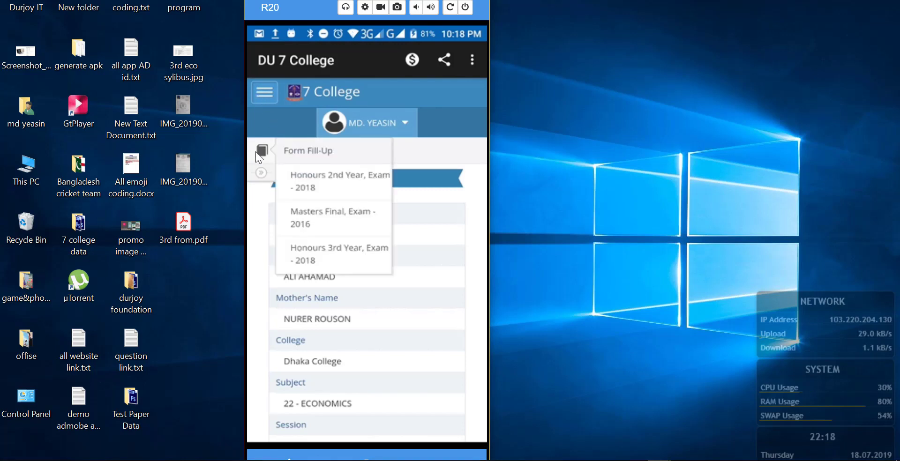
{"action": "left_click", "coordinate": [335, 254]}
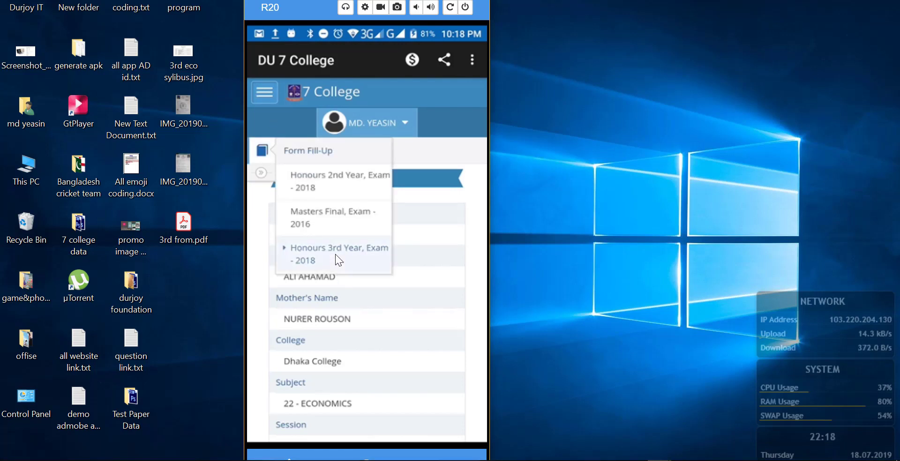